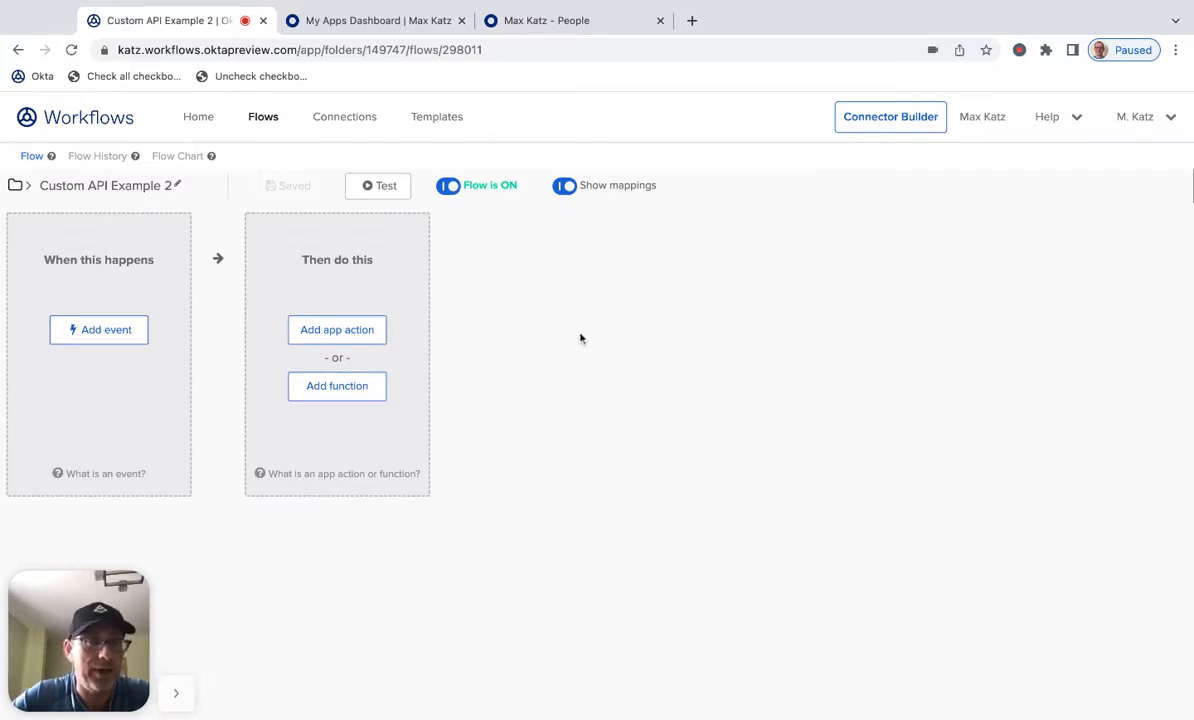
- Browse the Okta connector's app action list to locate its Custom API Action
left_click(350, 330)
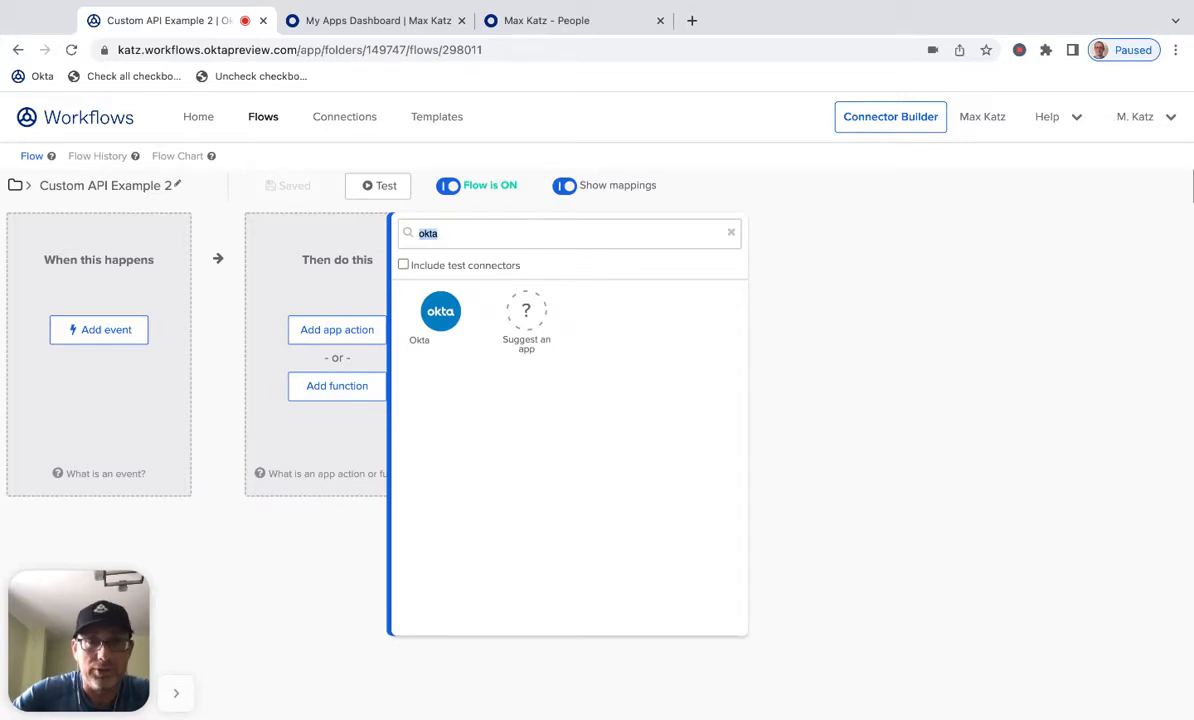
key("BackSpace")
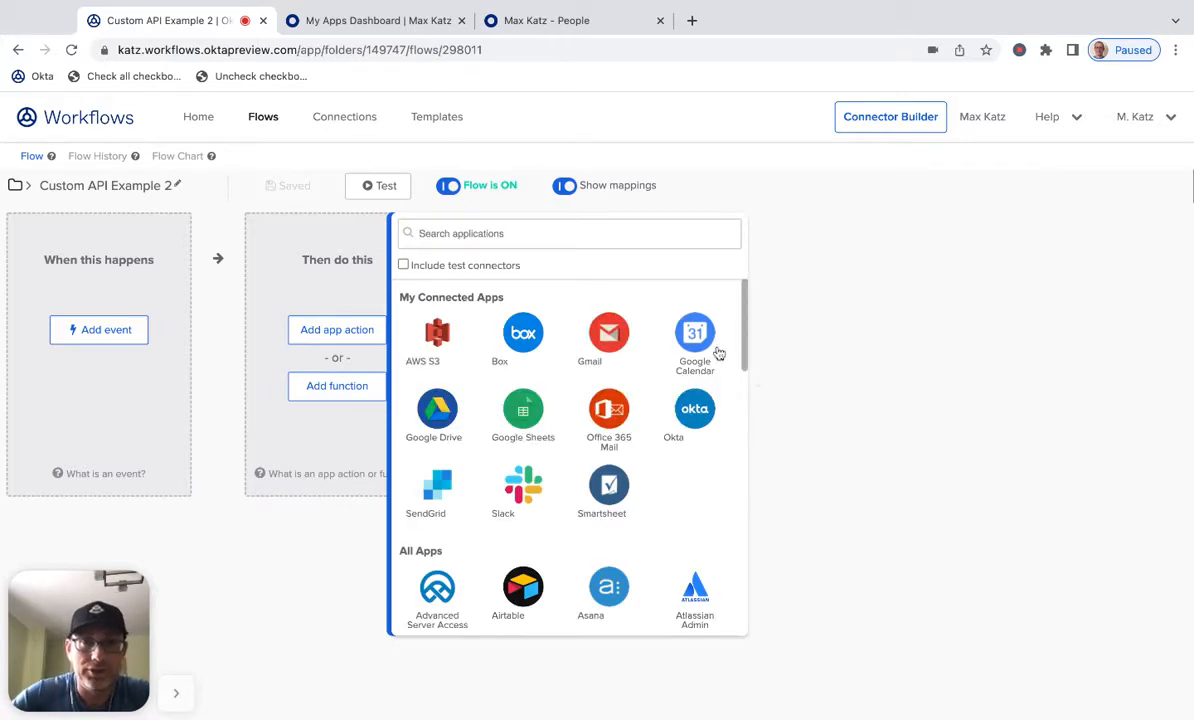
left_click(697, 425)
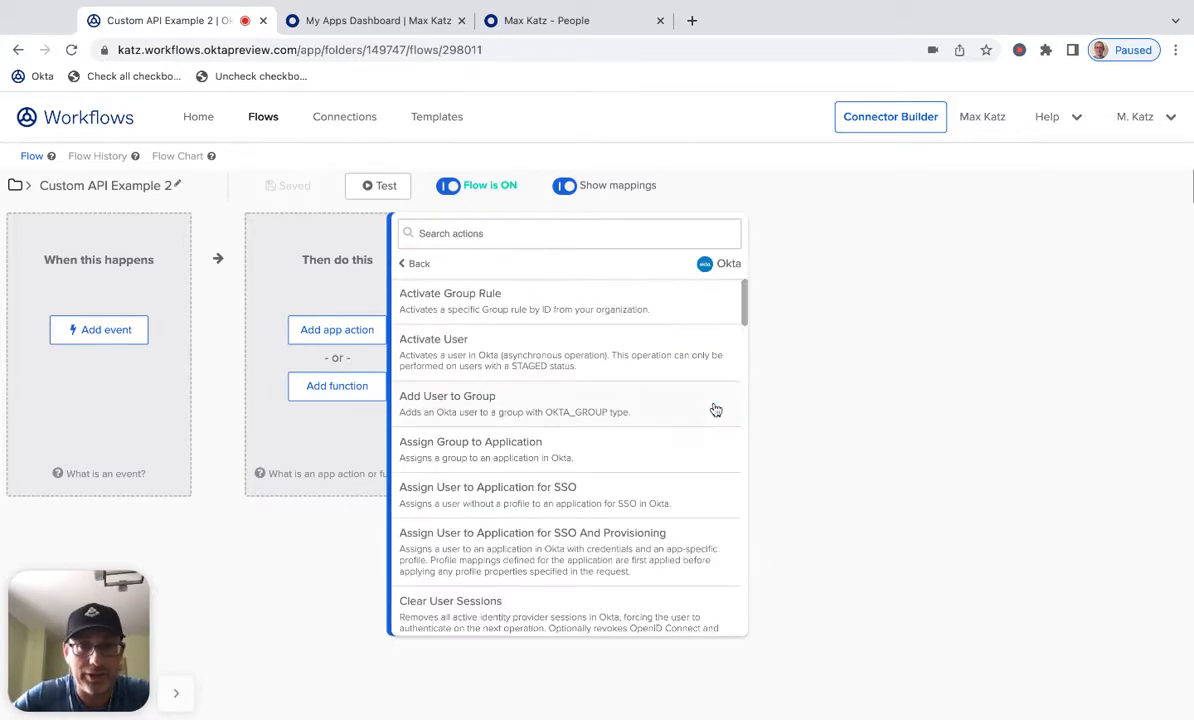
scroll(585, 368, "down", 4)
scroll(587, 370, "down", 1)
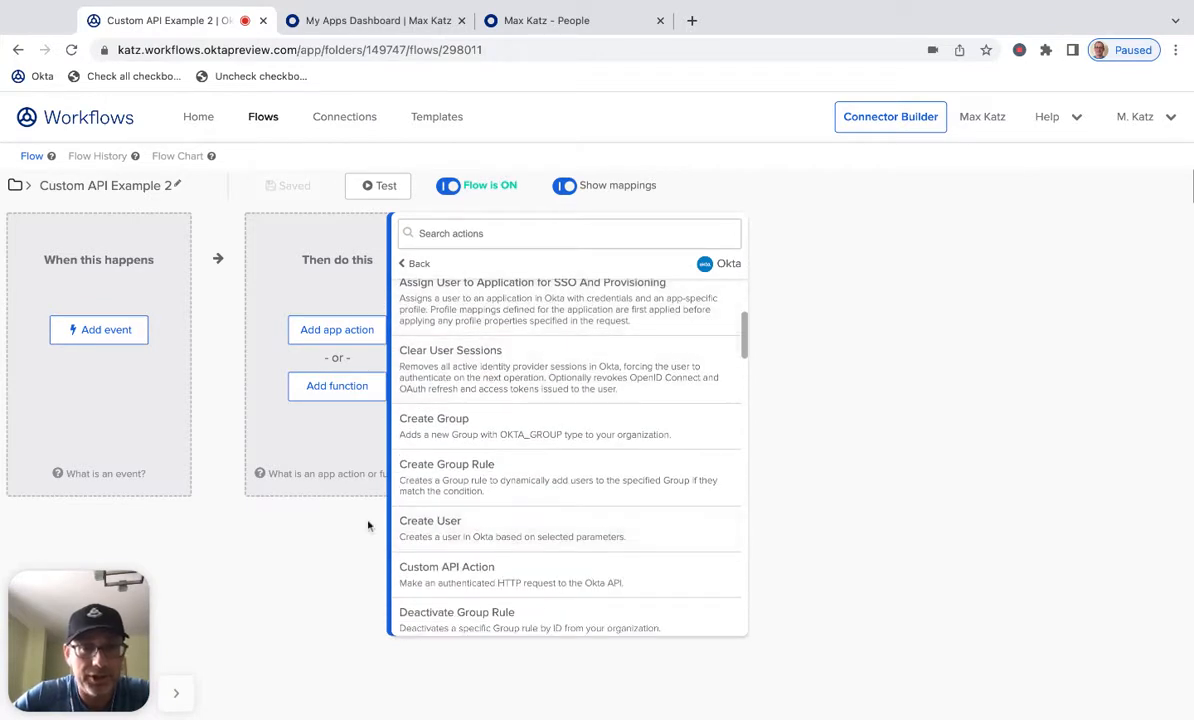
scroll(610, 418, "down", 3)
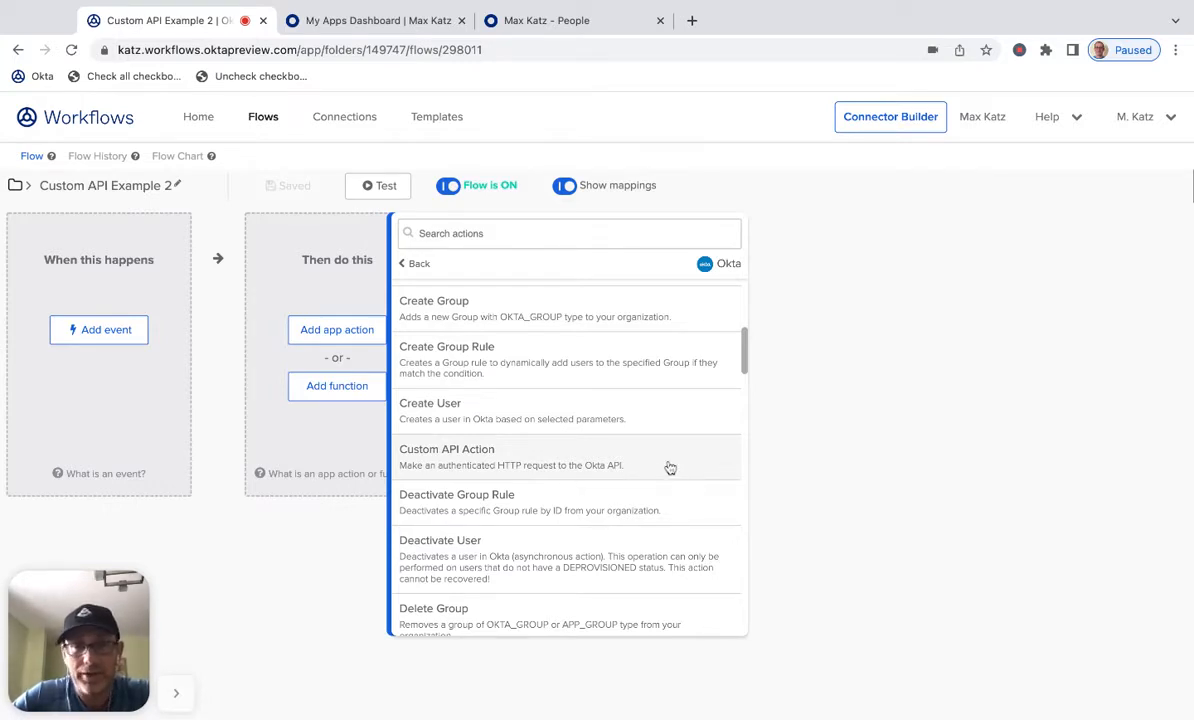
left_click(410, 264)
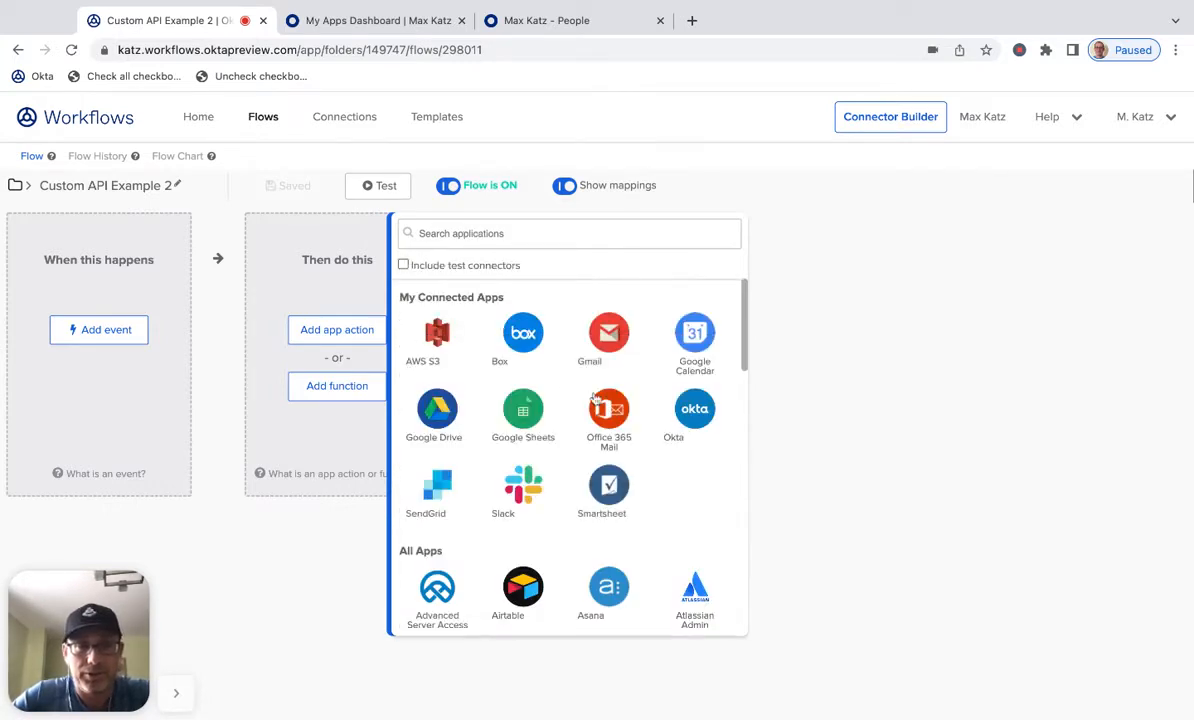
- Browse the Slack connector's app action list for its Custom API Action, then close the picker
left_click(527, 490)
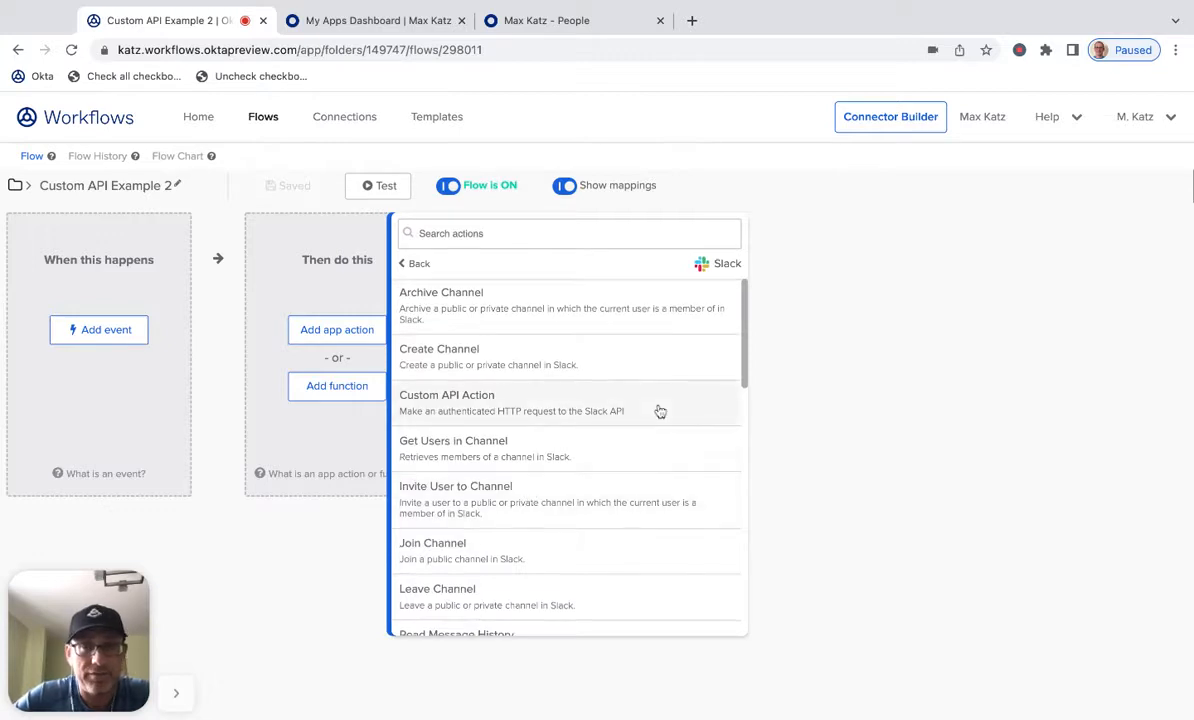
scroll(660, 411, "down", 4)
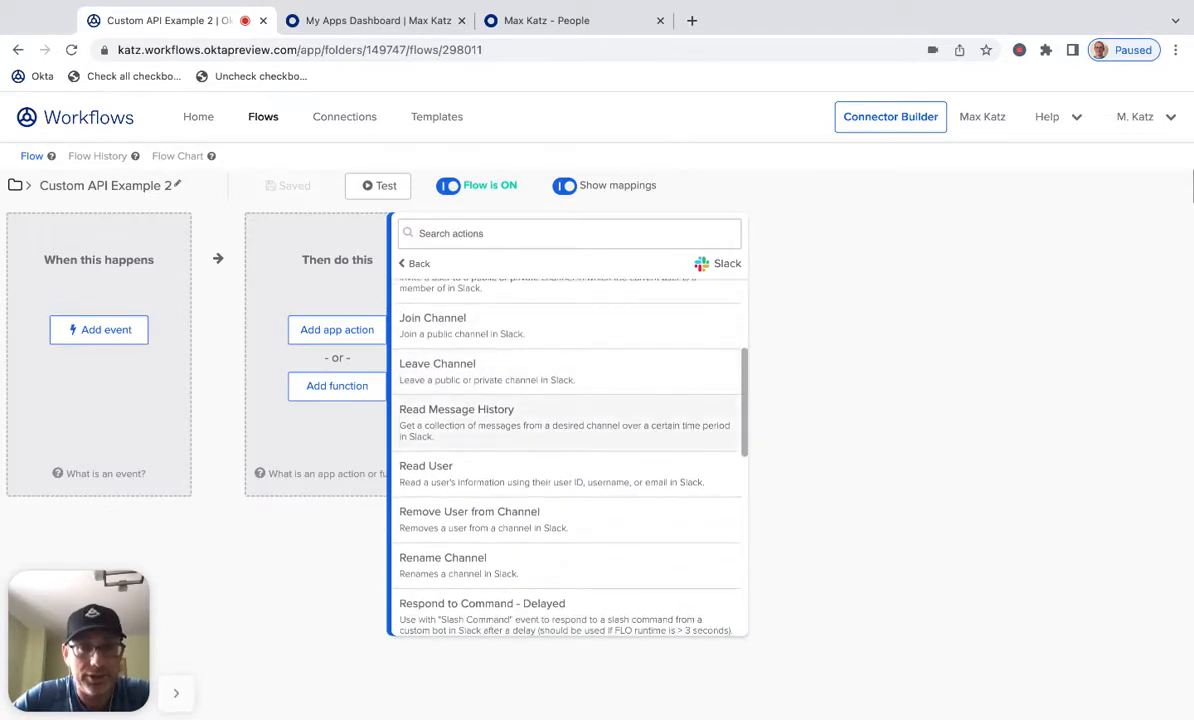
scroll(660, 411, "up", 3)
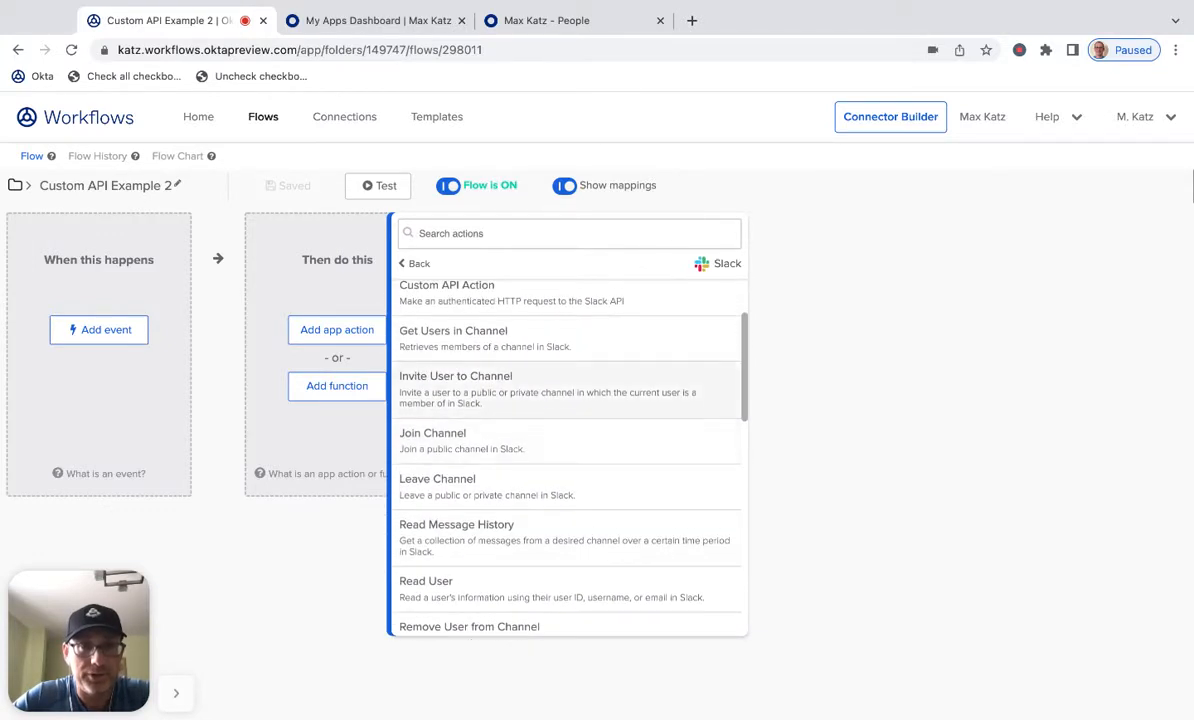
scroll(517, 372, "up", 1)
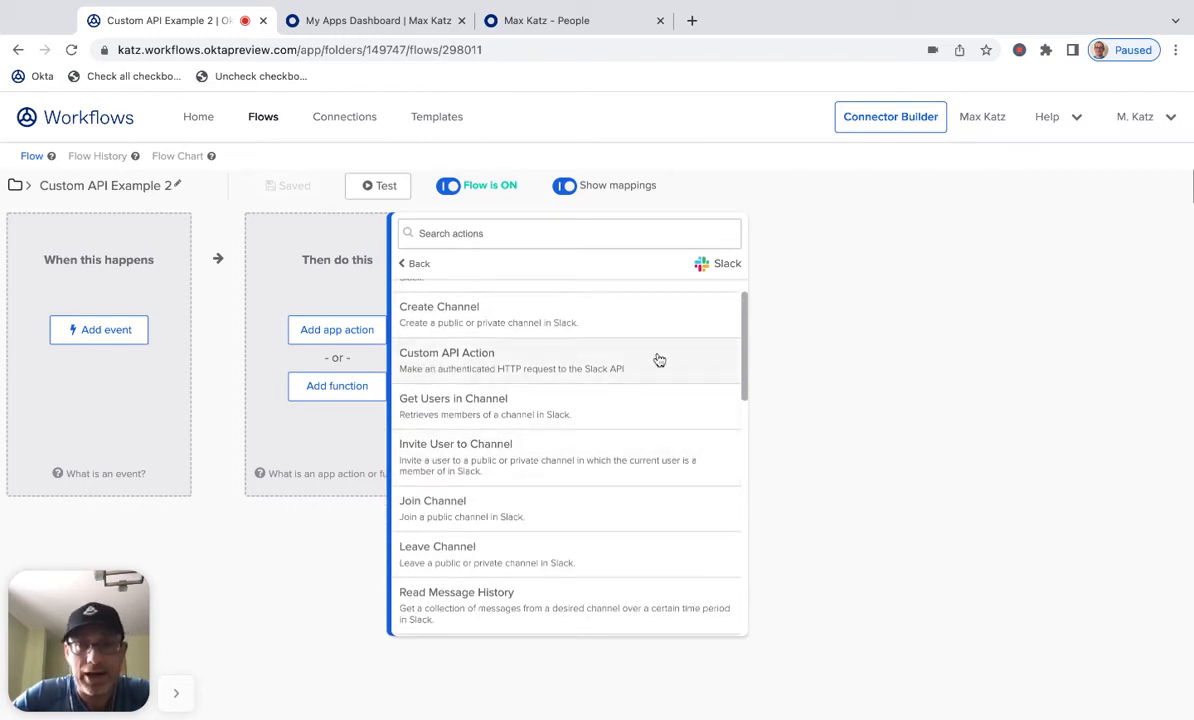
left_click(808, 350)
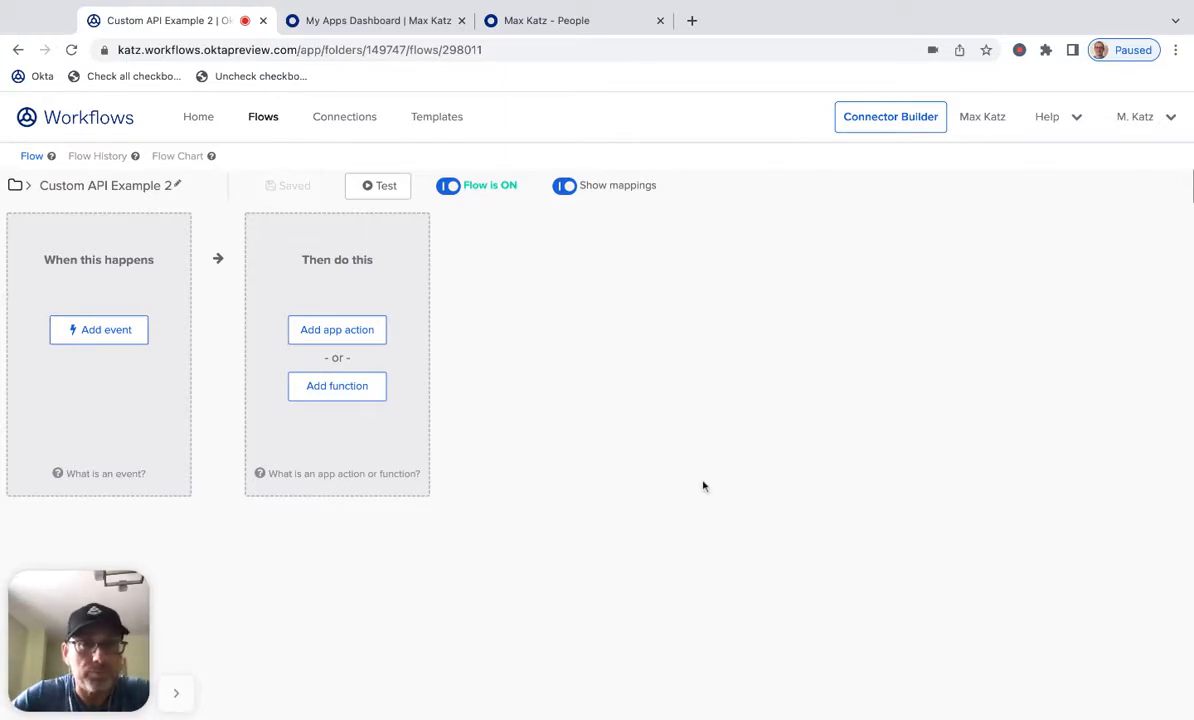
- Add an Okta app action by searching for SEARCH and choosing List Users with Search
left_click(341, 326)
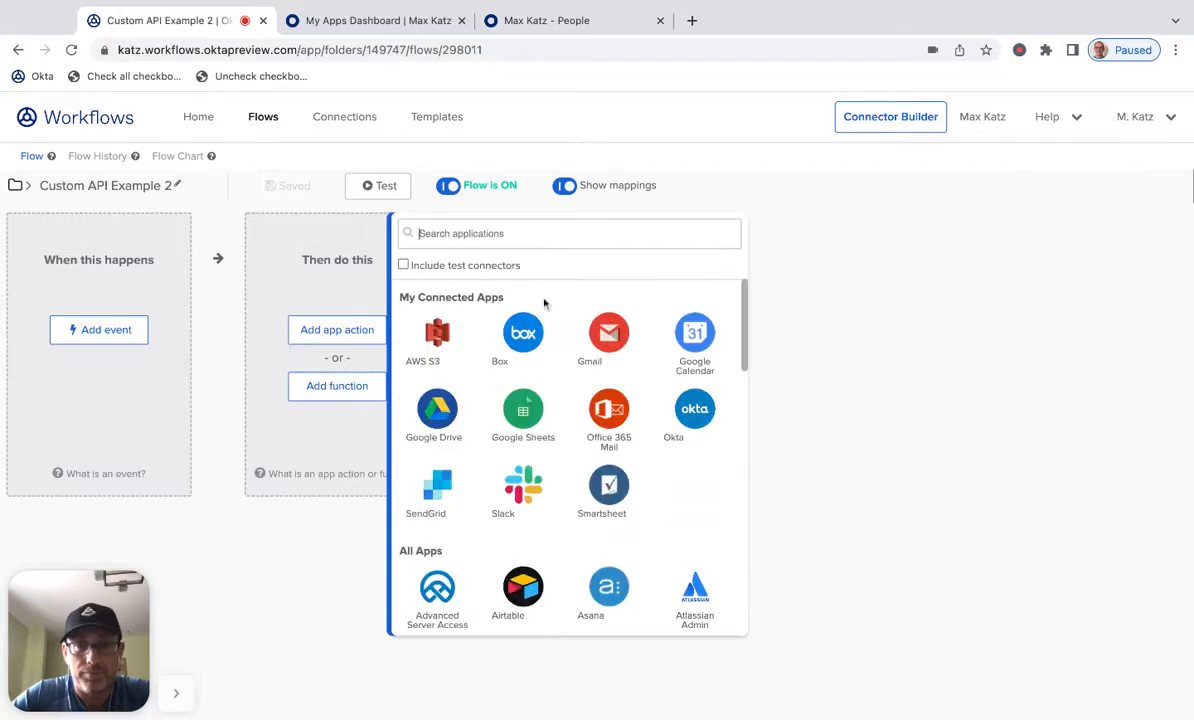
left_click(676, 424)
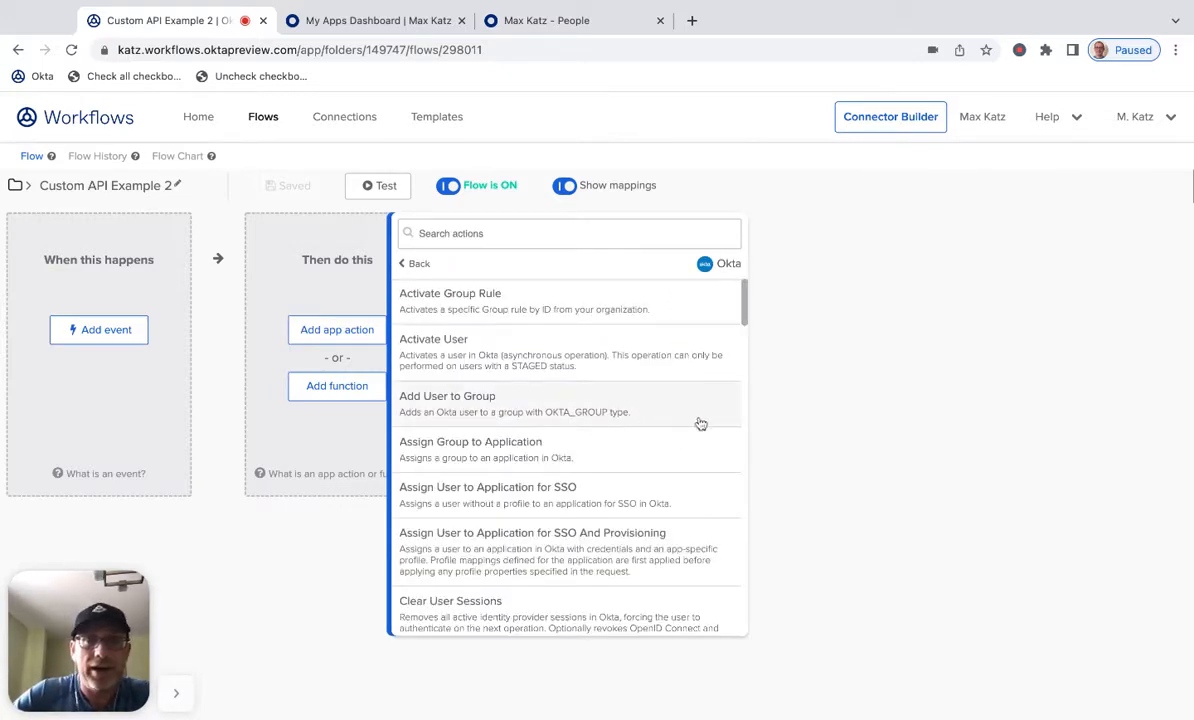
scroll(700, 421, "down", 3)
scroll(706, 421, "up", 3)
left_click(621, 236)
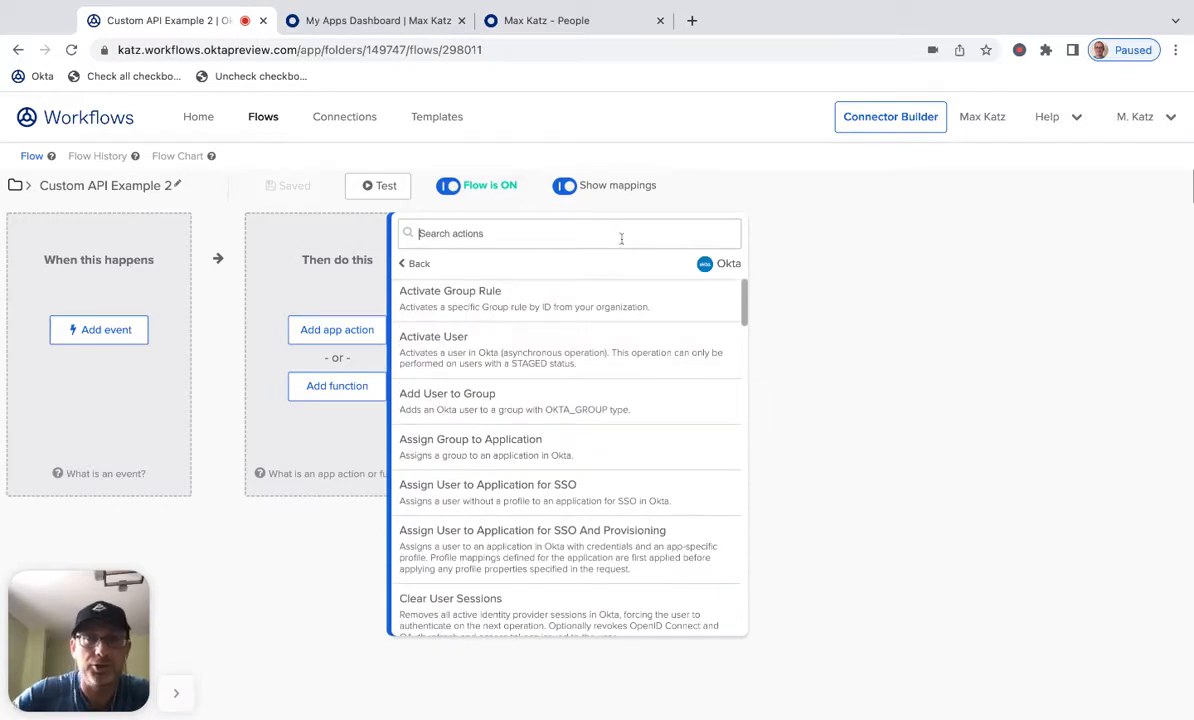
type("SEARCH")
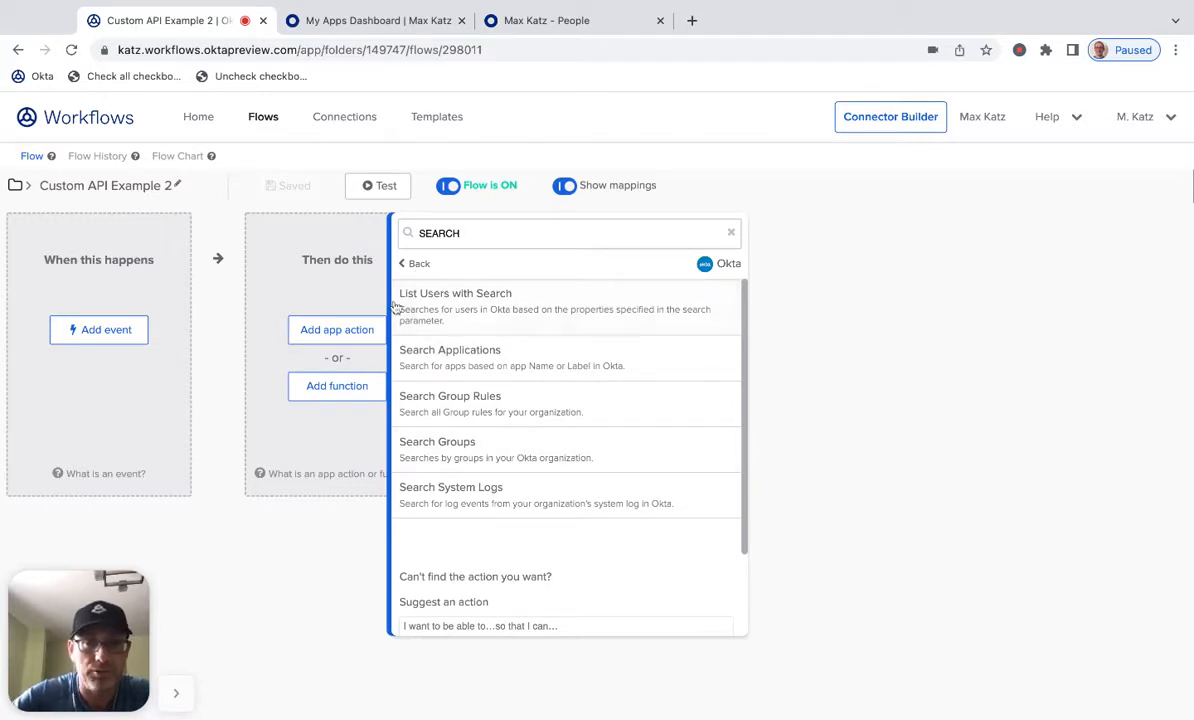
left_click(475, 311)
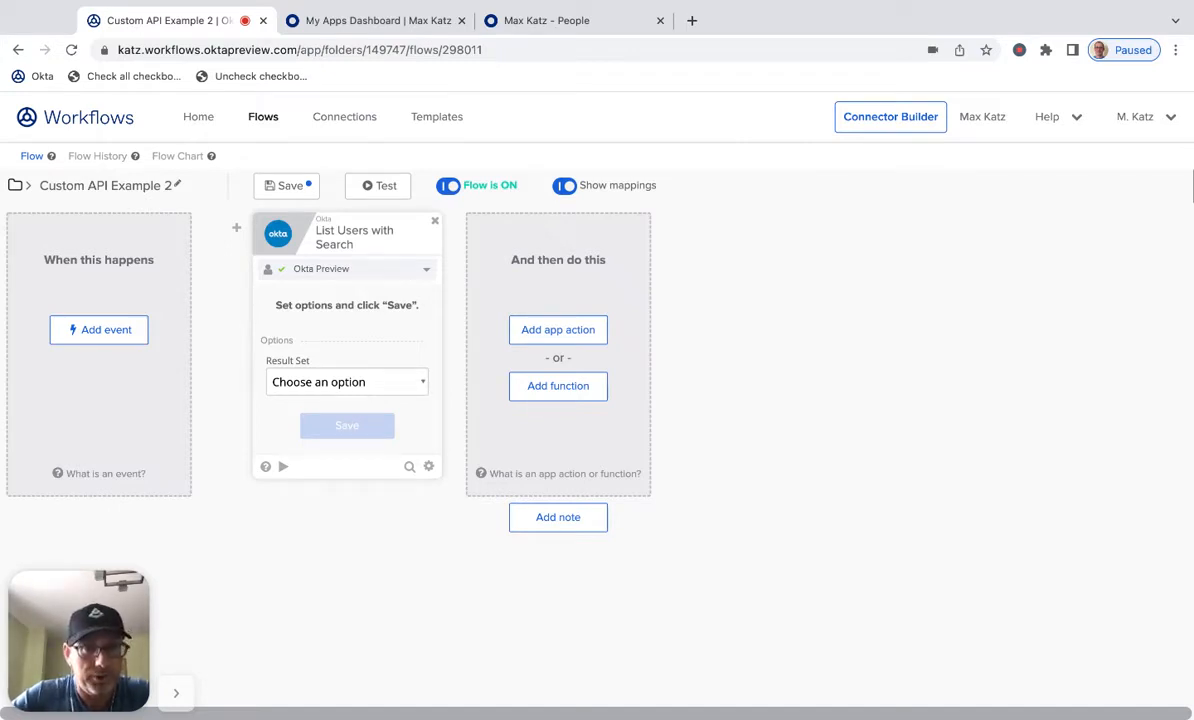
- Save the List Users with Search card's options and its default Status, Created and Activated inputs
left_click(361, 421)
left_click(361, 424)
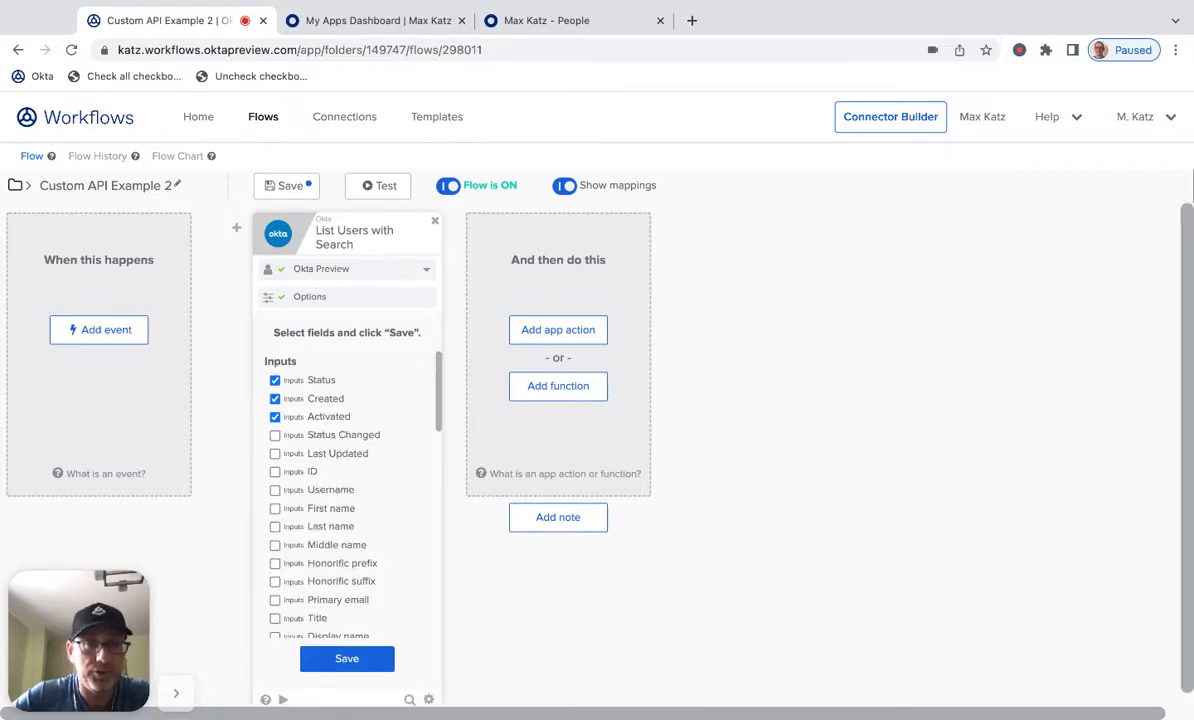
left_click(358, 660)
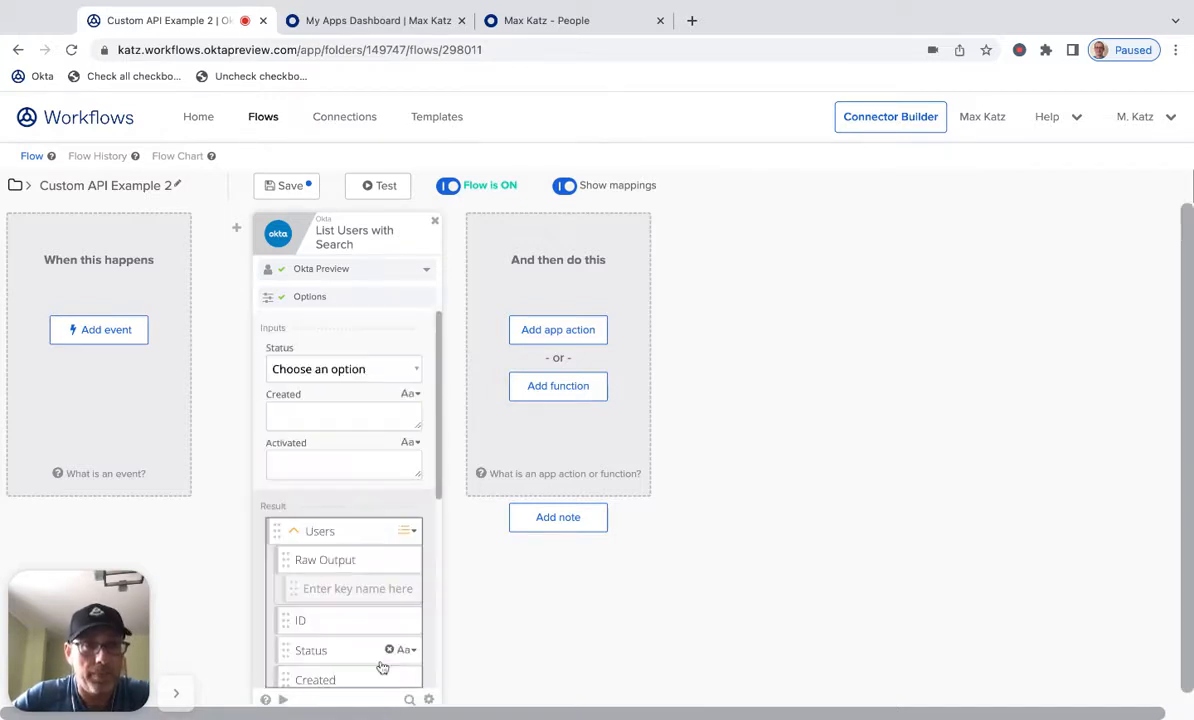
- Set the card's Status input to ACTIVE and run a test of List Users with Search
left_click(355, 378)
scroll(433, 474, "down", 5)
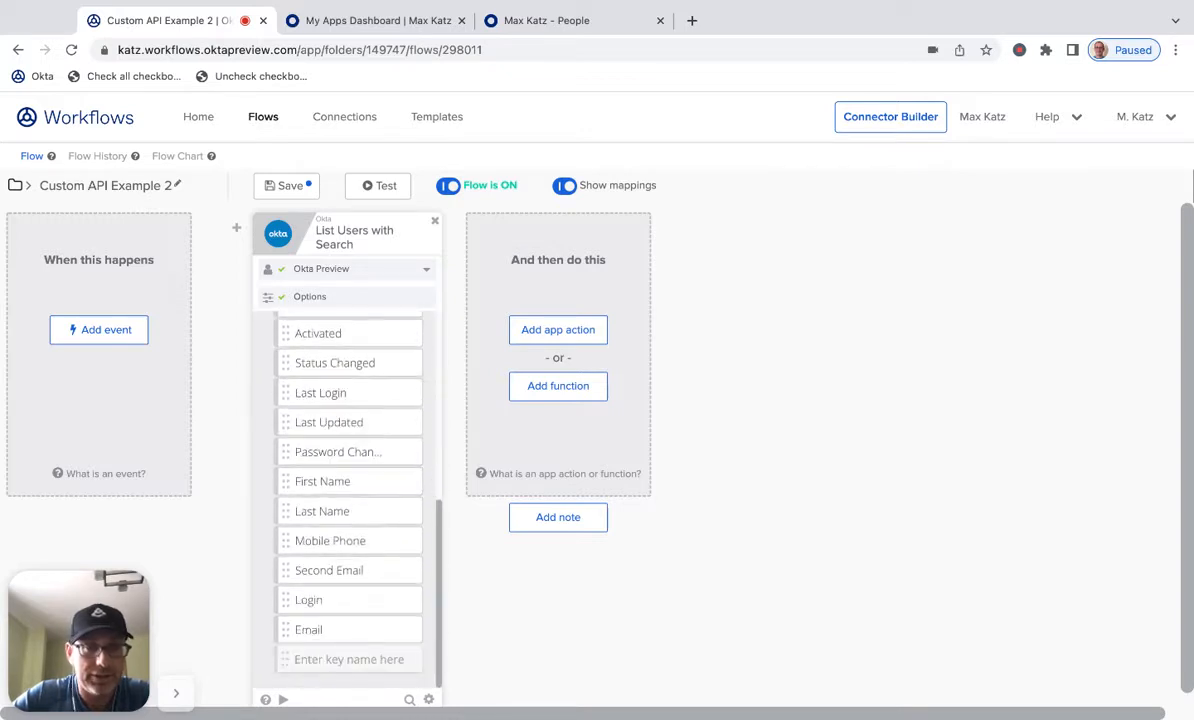
left_click(282, 699)
left_click(453, 636)
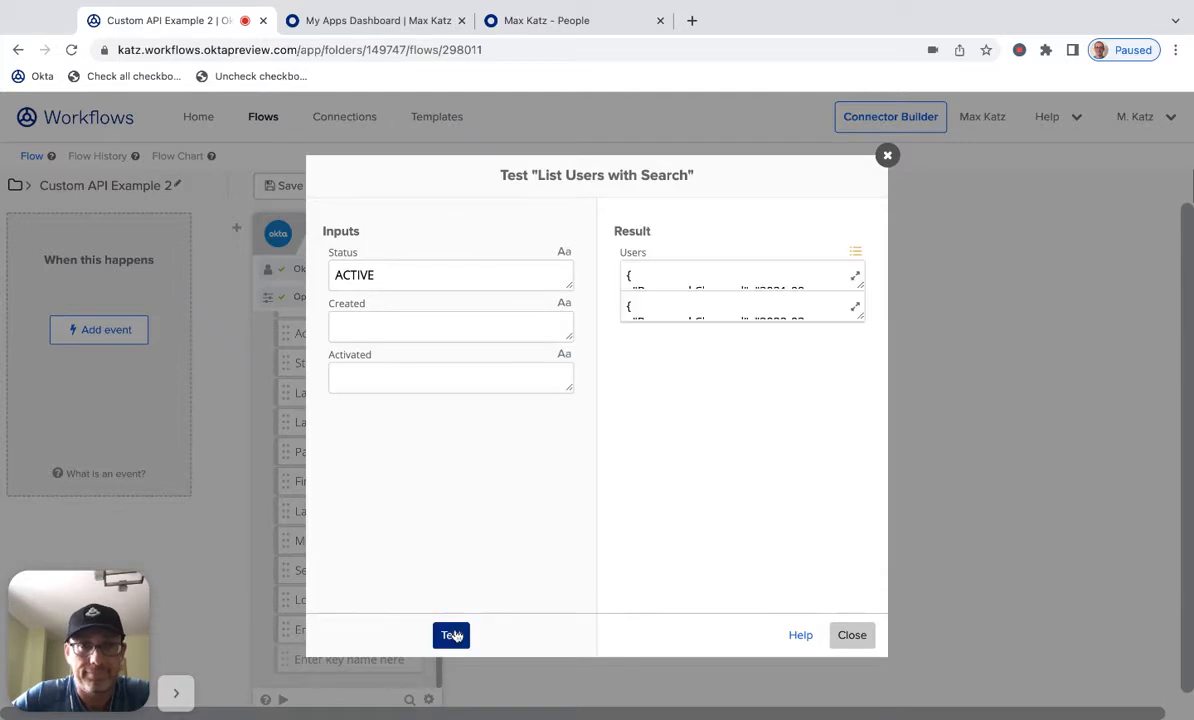
- Compare the returned users with the People list in the Okta admin tab, then close the test dialog
double_click(861, 315)
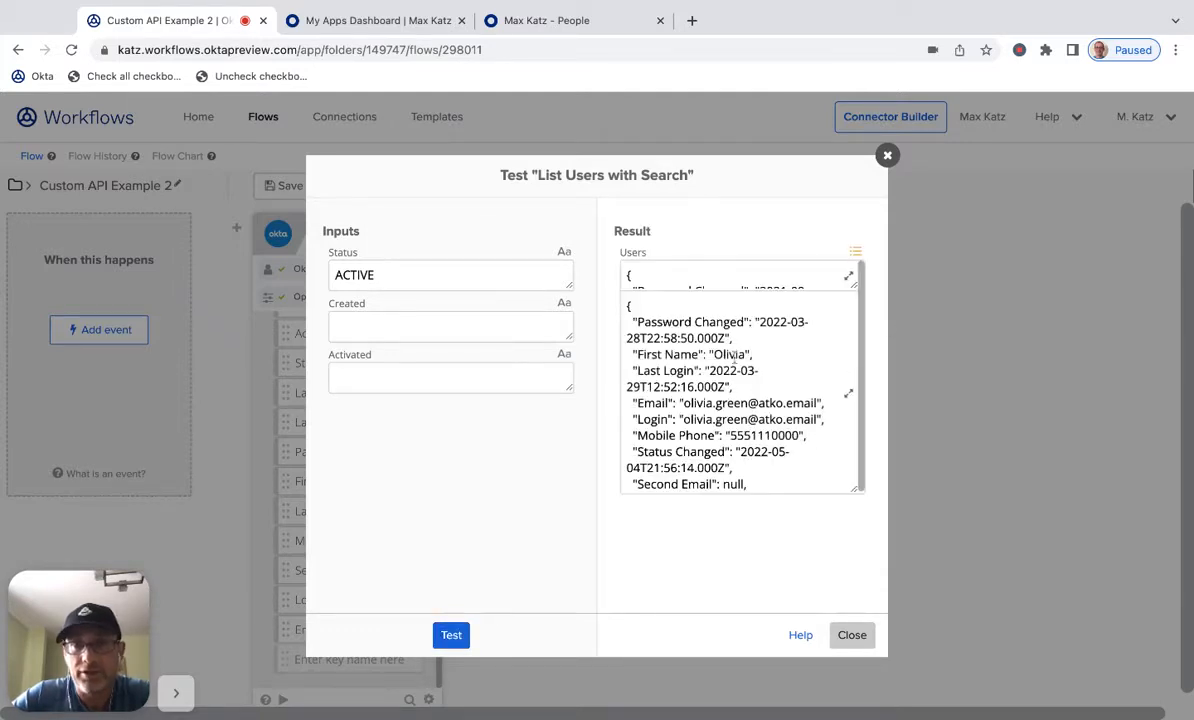
left_click(550, 22)
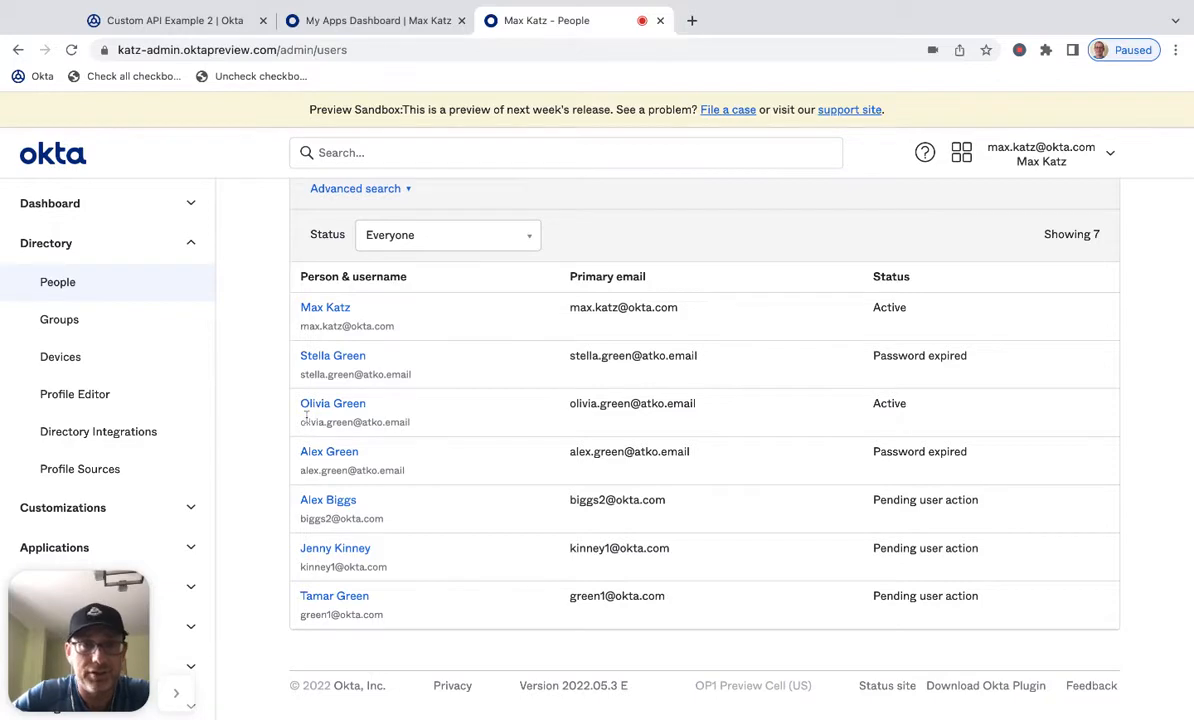
left_click(152, 24)
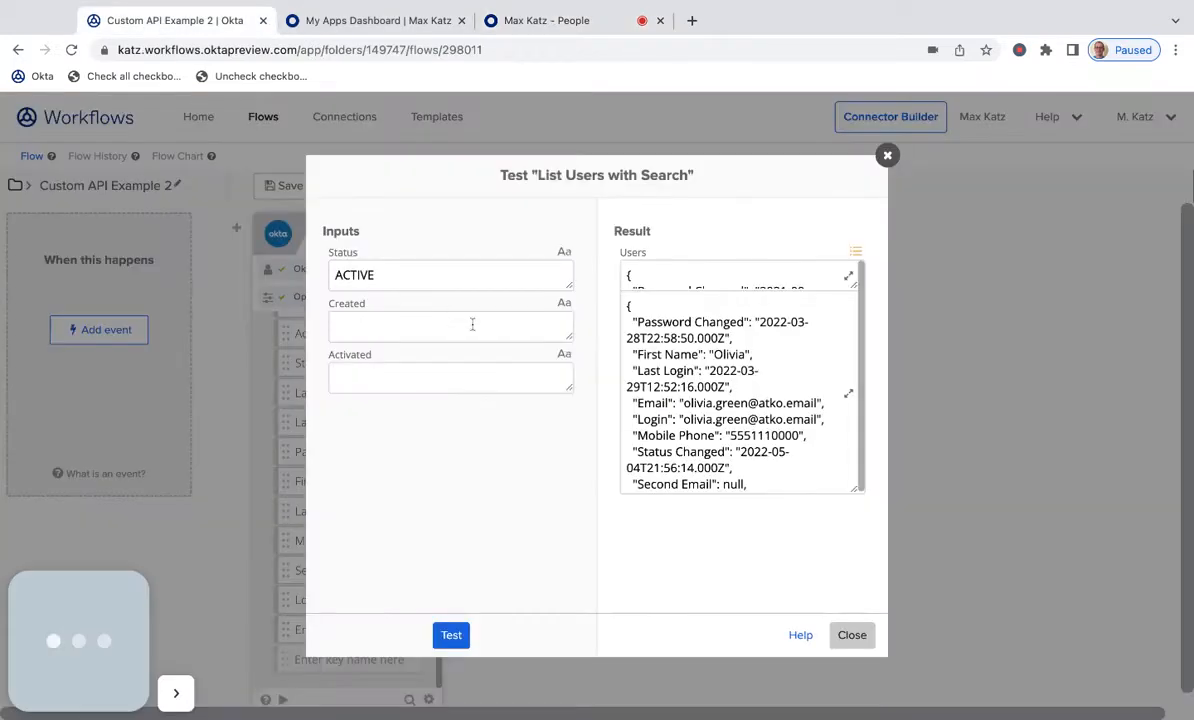
left_click(852, 636)
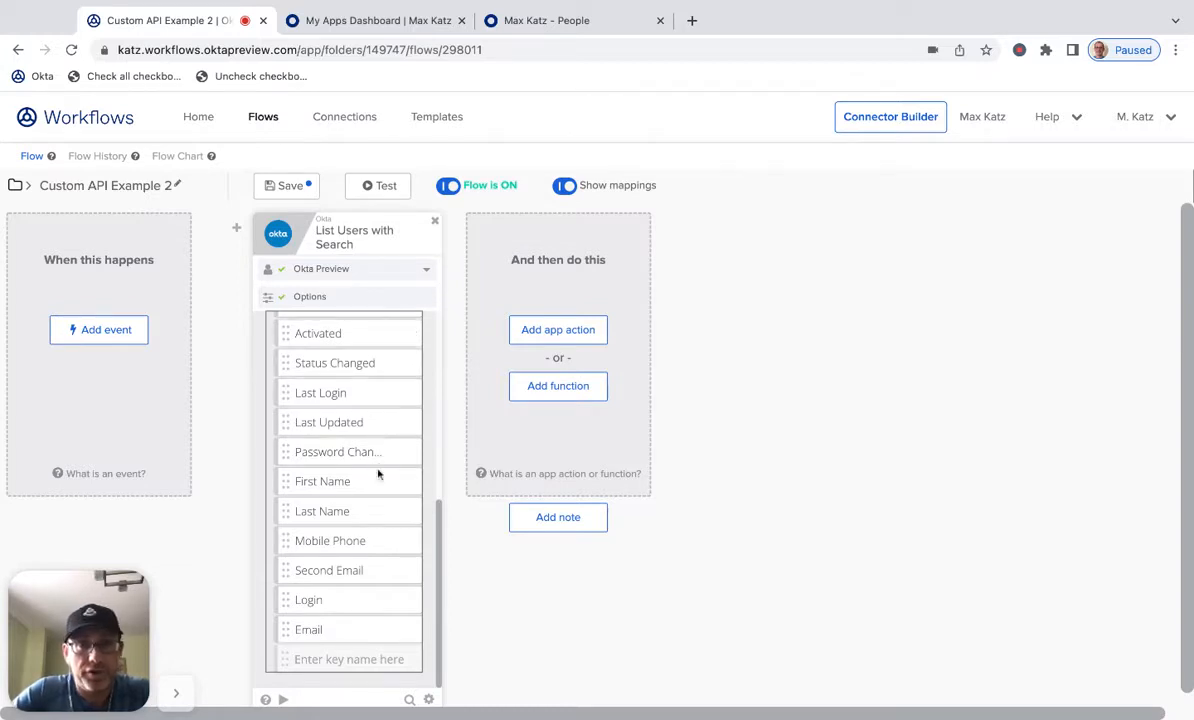
- Save the flow
scroll(378, 466, "up", 5)
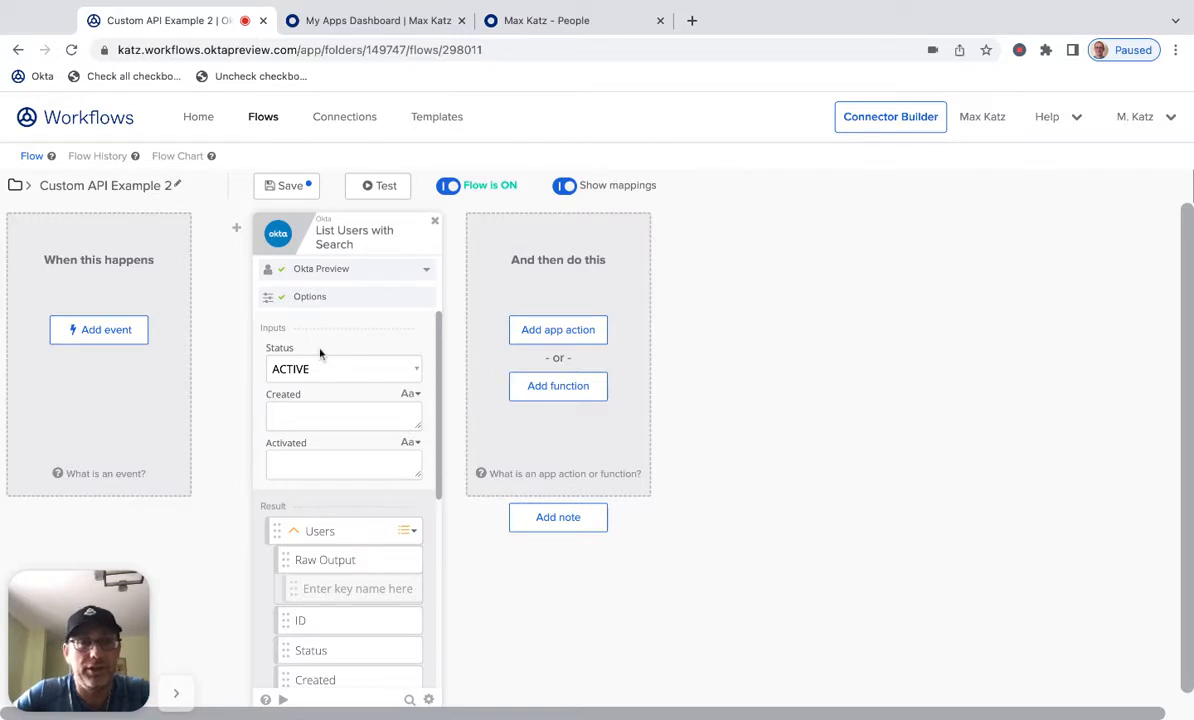
left_click(289, 187)
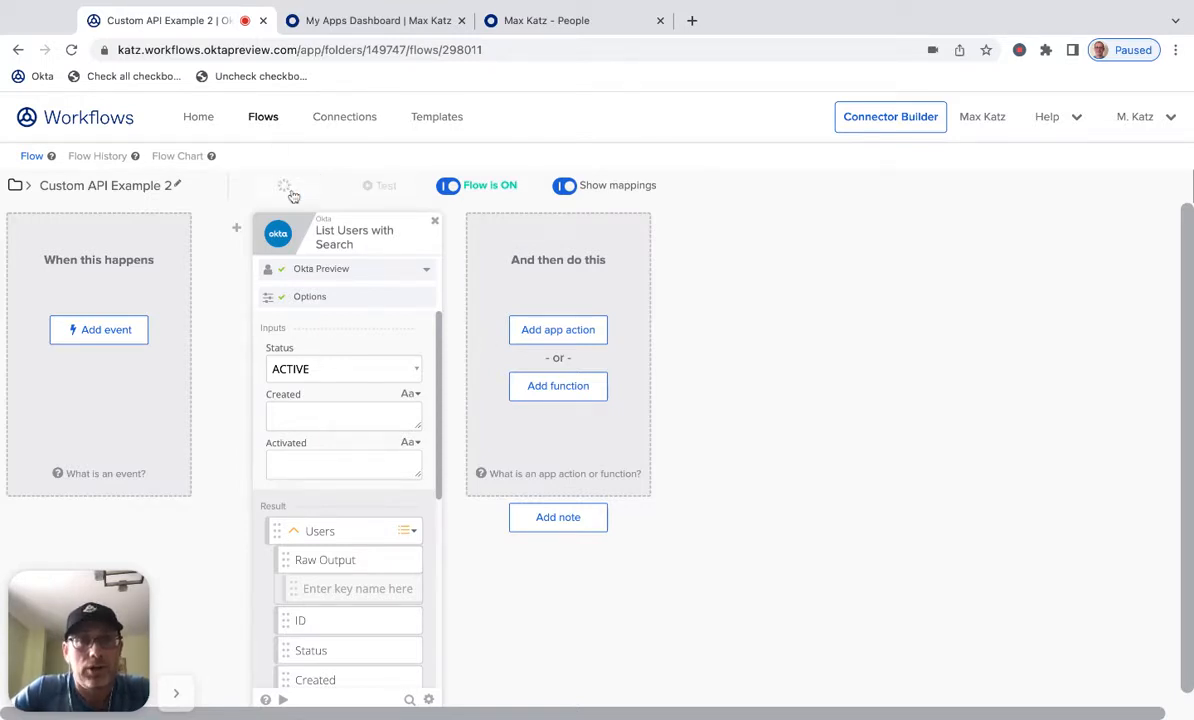
- Add the Okta Custom API Action as the next app action in the flow
left_click(568, 395)
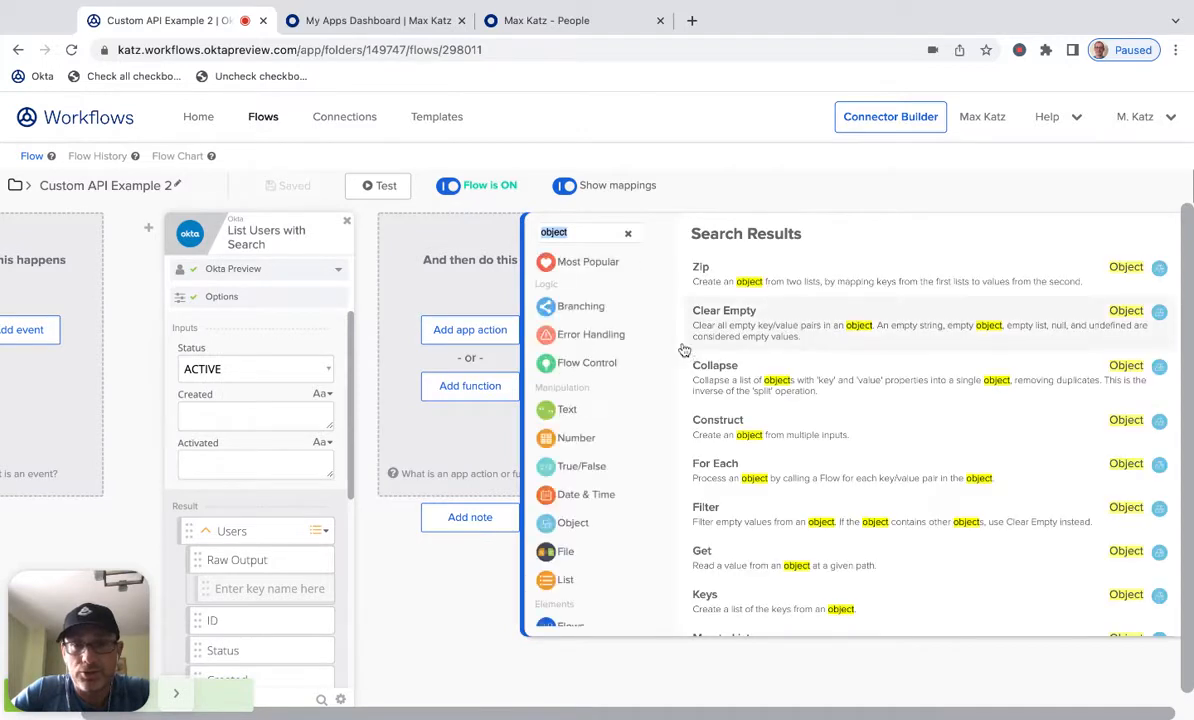
left_click(464, 278)
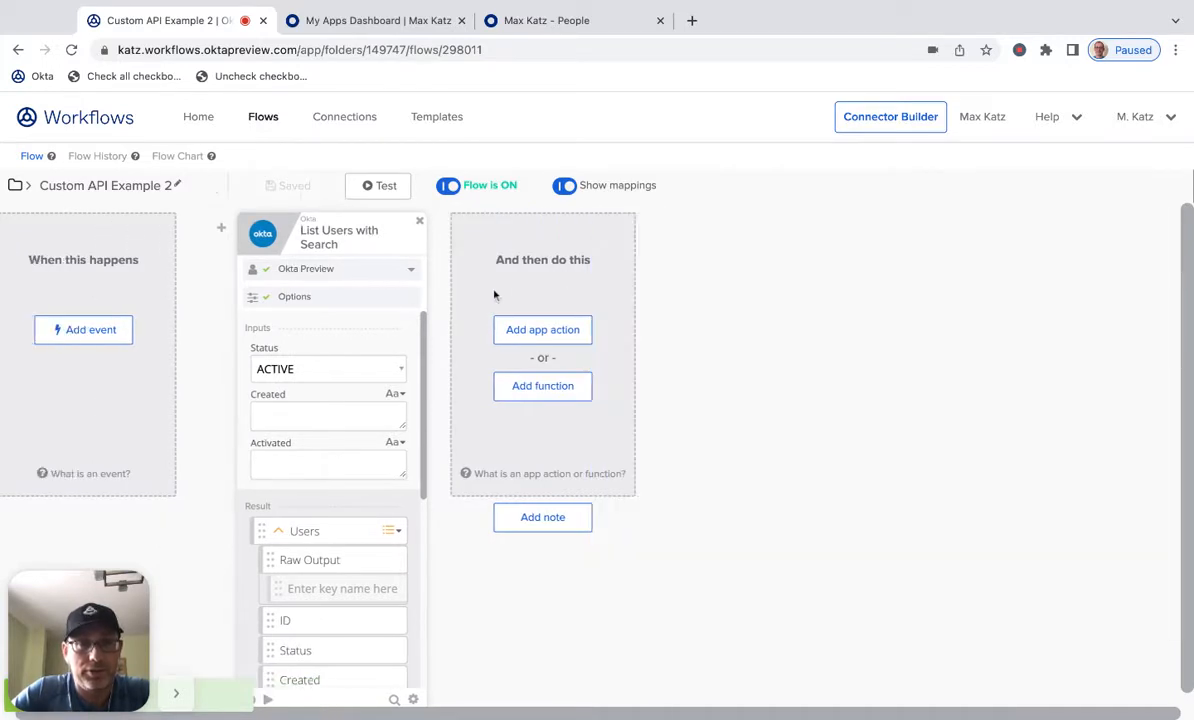
left_click(544, 328)
type("okta")
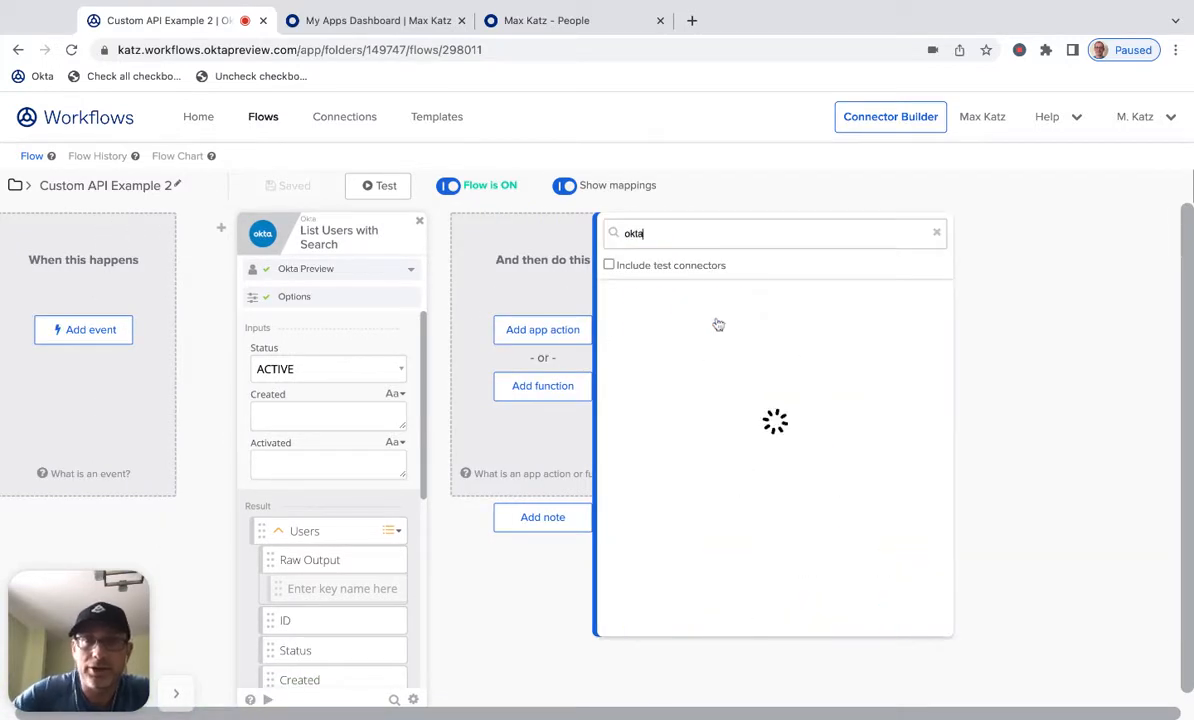
left_click(647, 313)
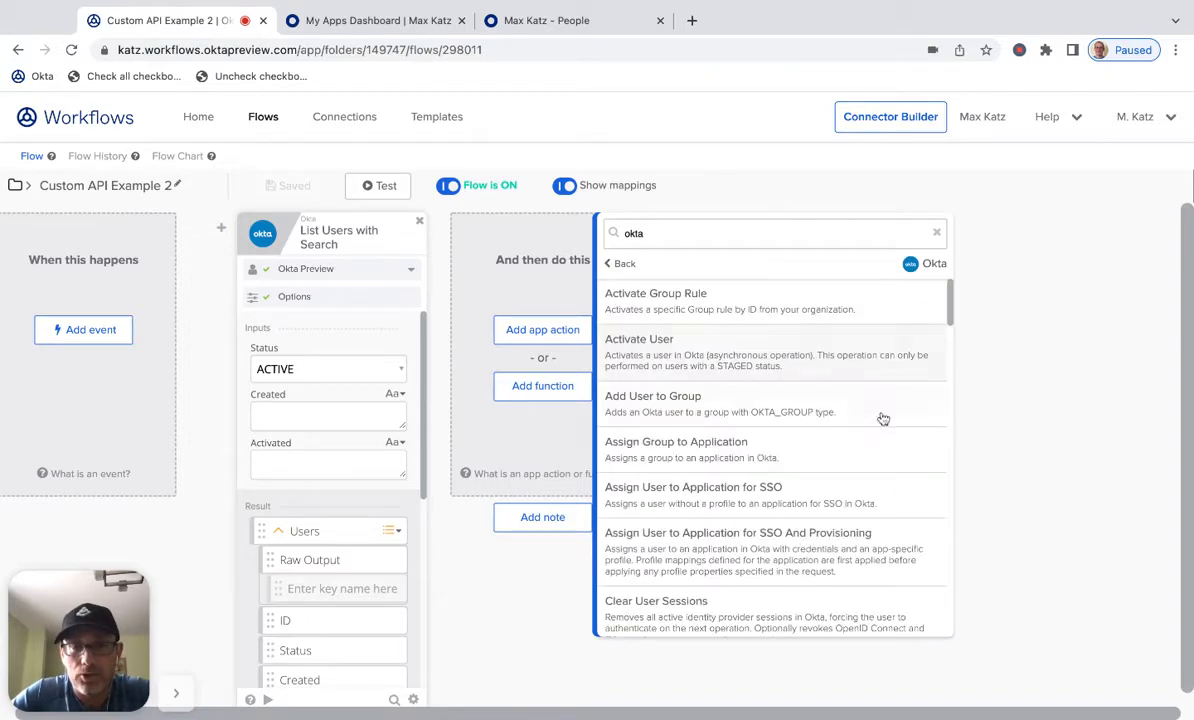
scroll(879, 418, "down", 5)
scroll(883, 430, "up", 4)
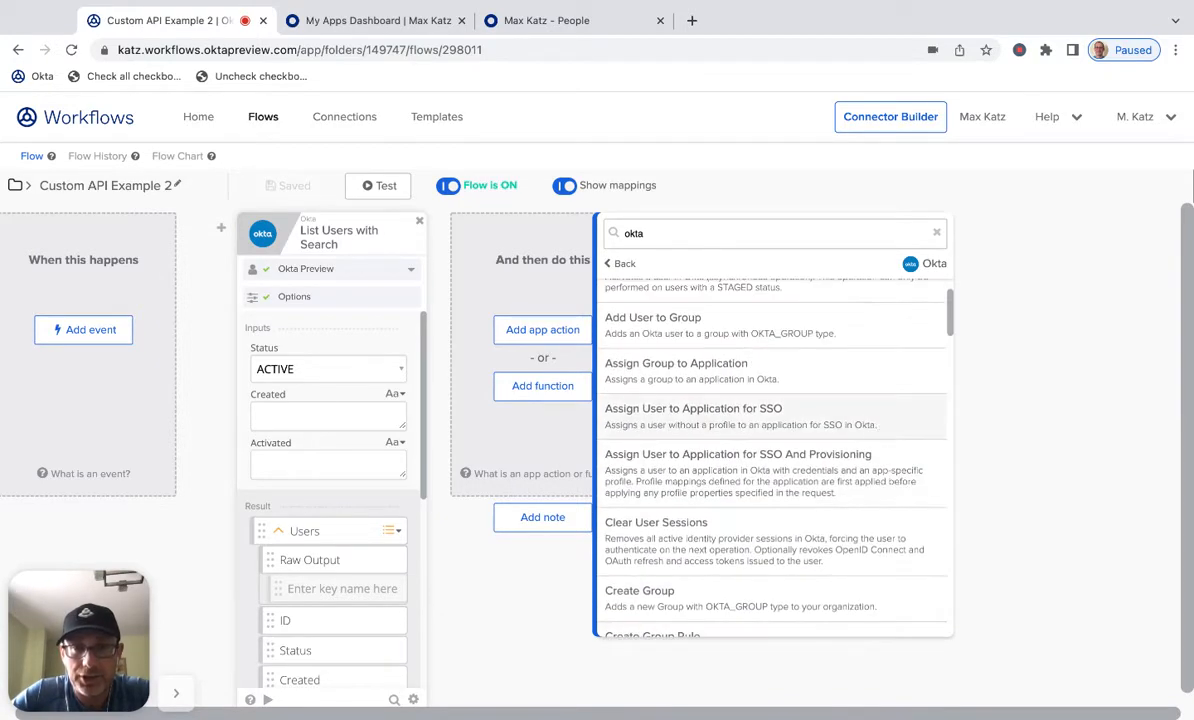
scroll(697, 450, "down", 3)
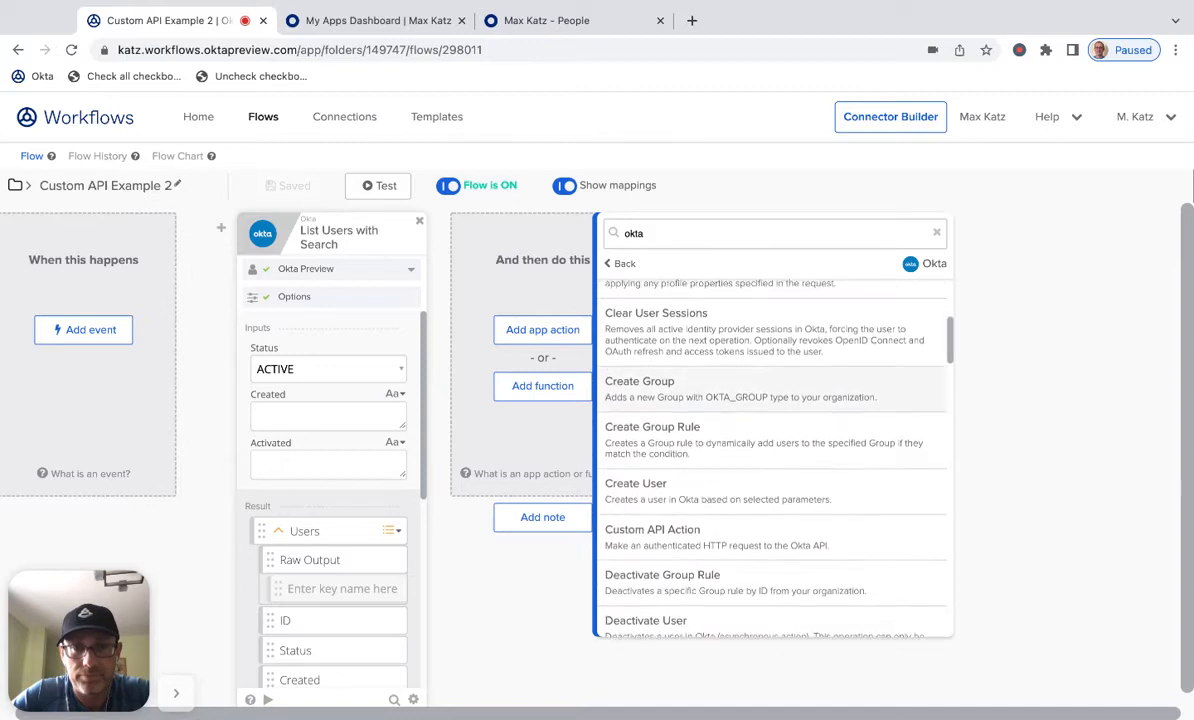
left_click(695, 538)
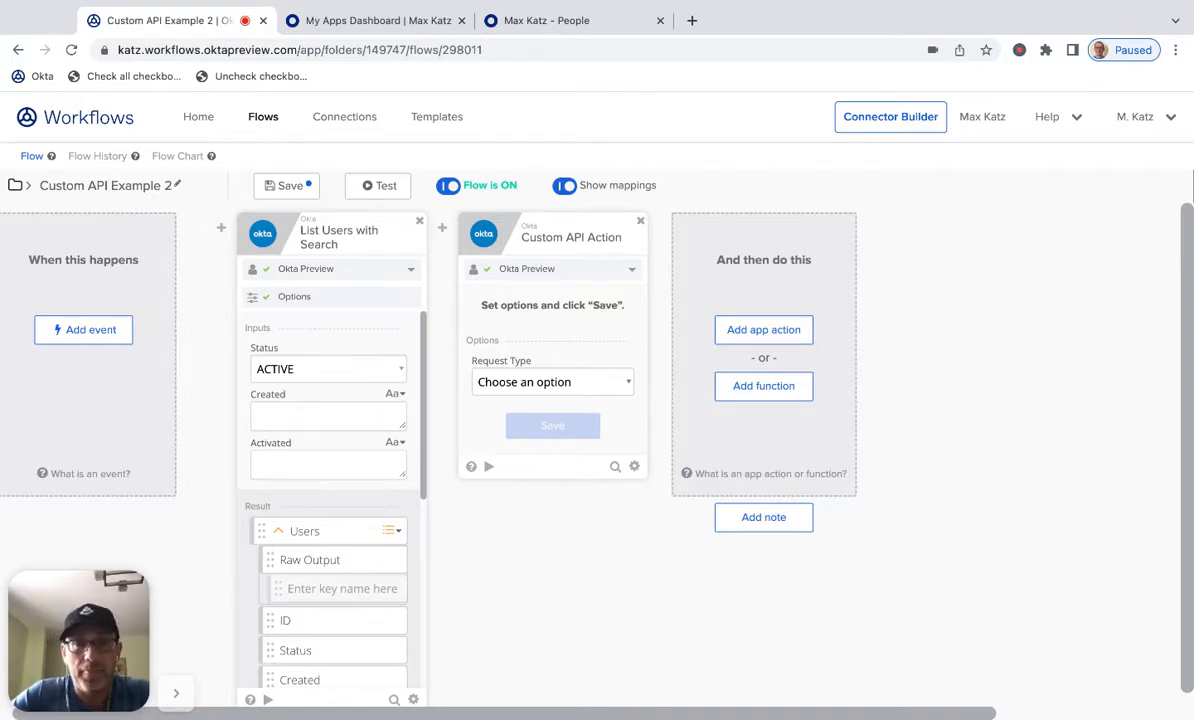
- Save the Custom API Action card's request type option and its default request and response fields
left_click(535, 403)
left_click(566, 424)
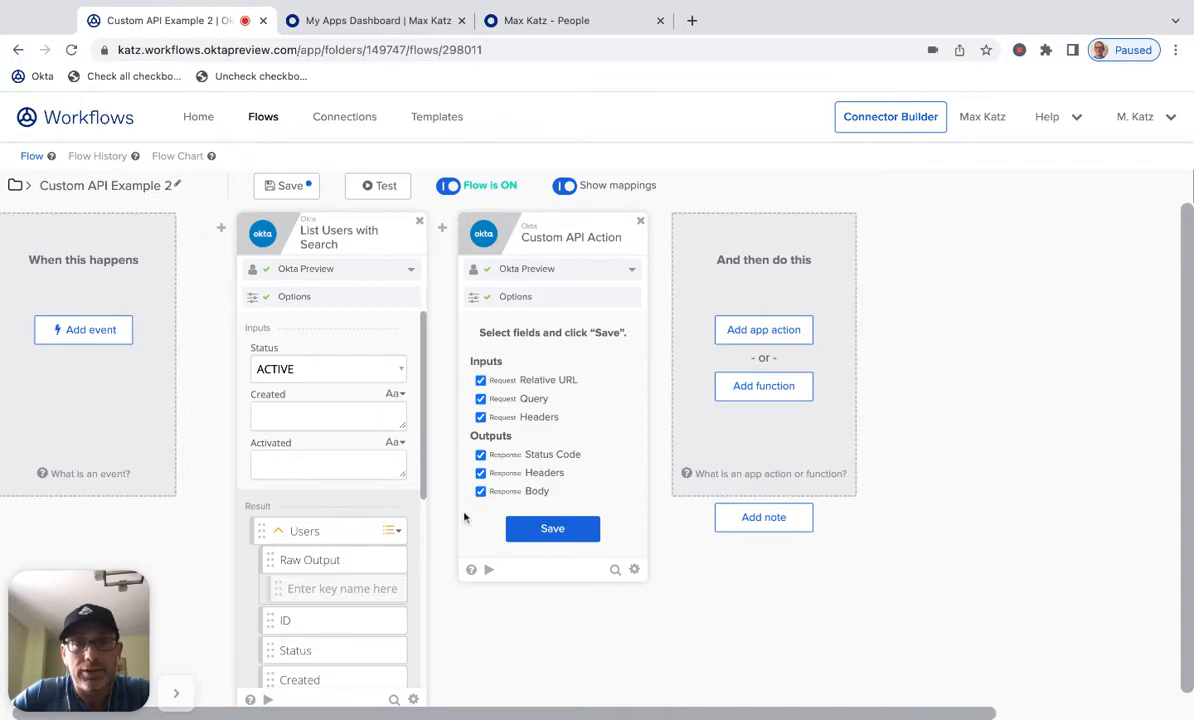
left_click(540, 527)
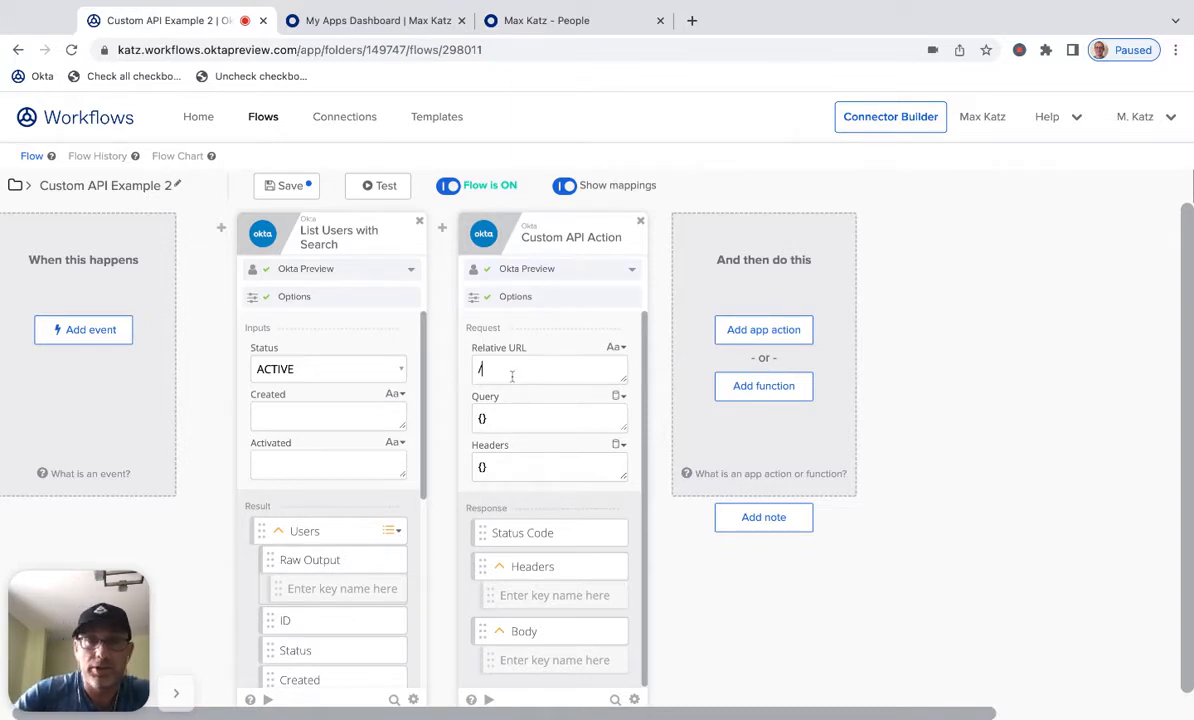
- Set the Custom API Action card's relative URL to /api/v1/users
type("user")
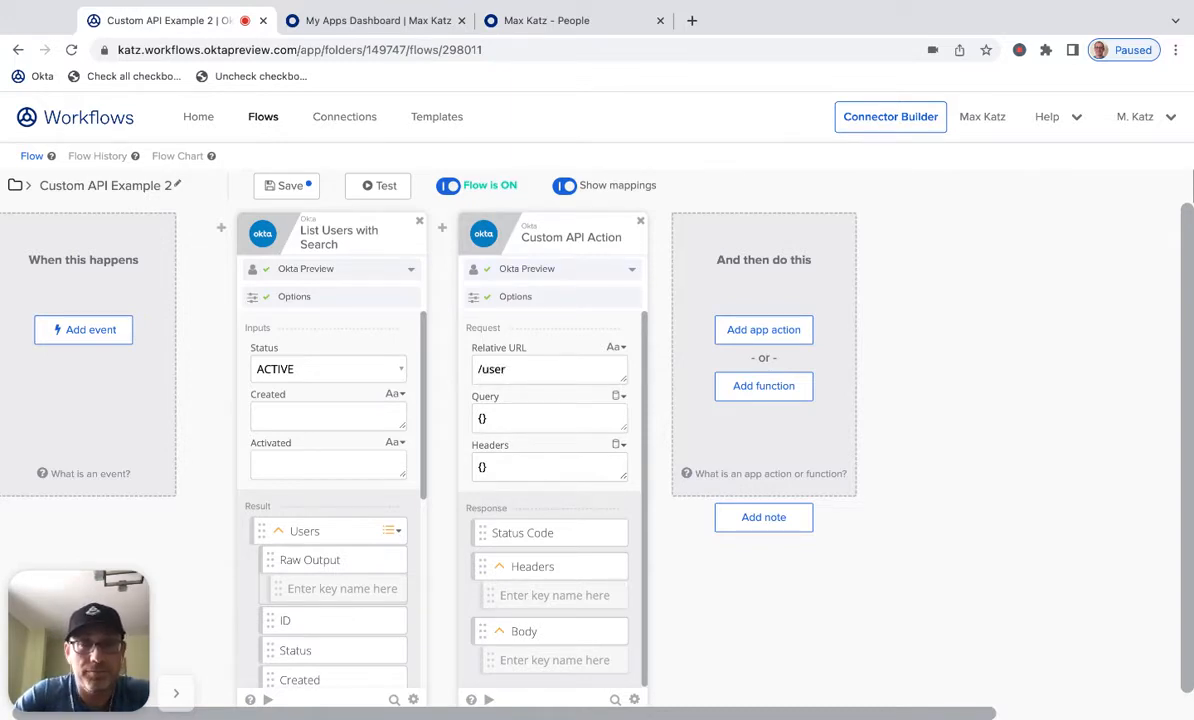
key("BackSpace")
key("BackSpace")
key("BackSpace")
key("BackSpace")
type("api/")
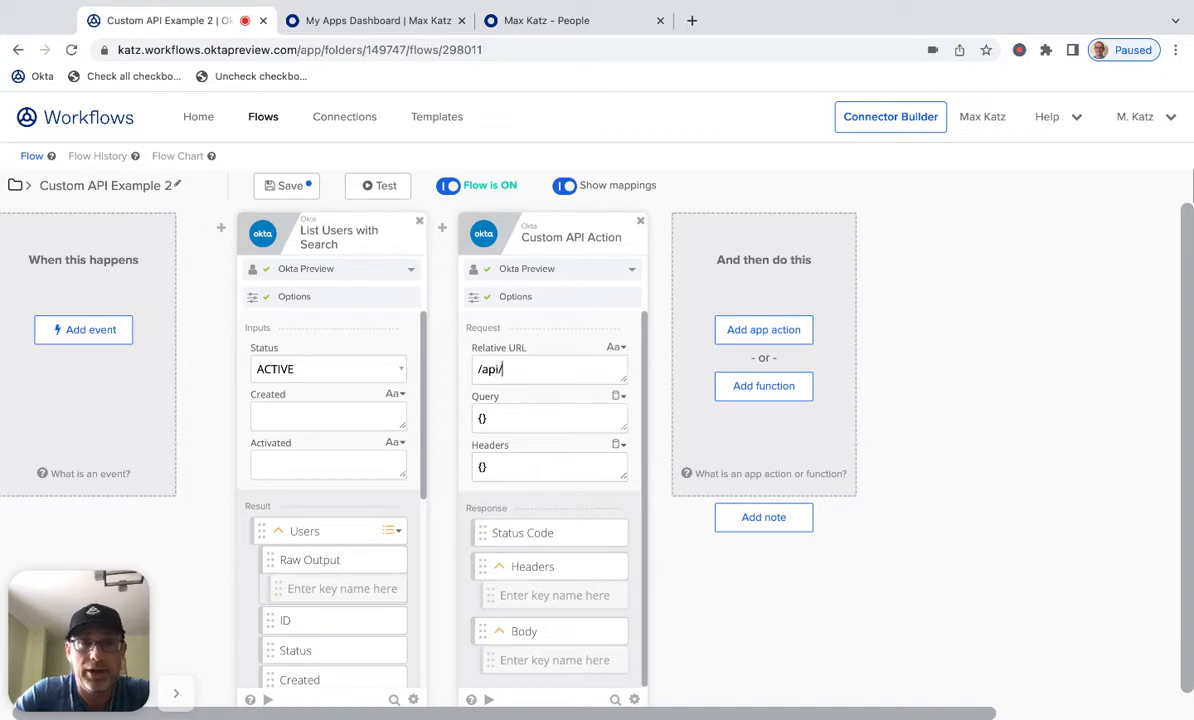
type("v1/users")
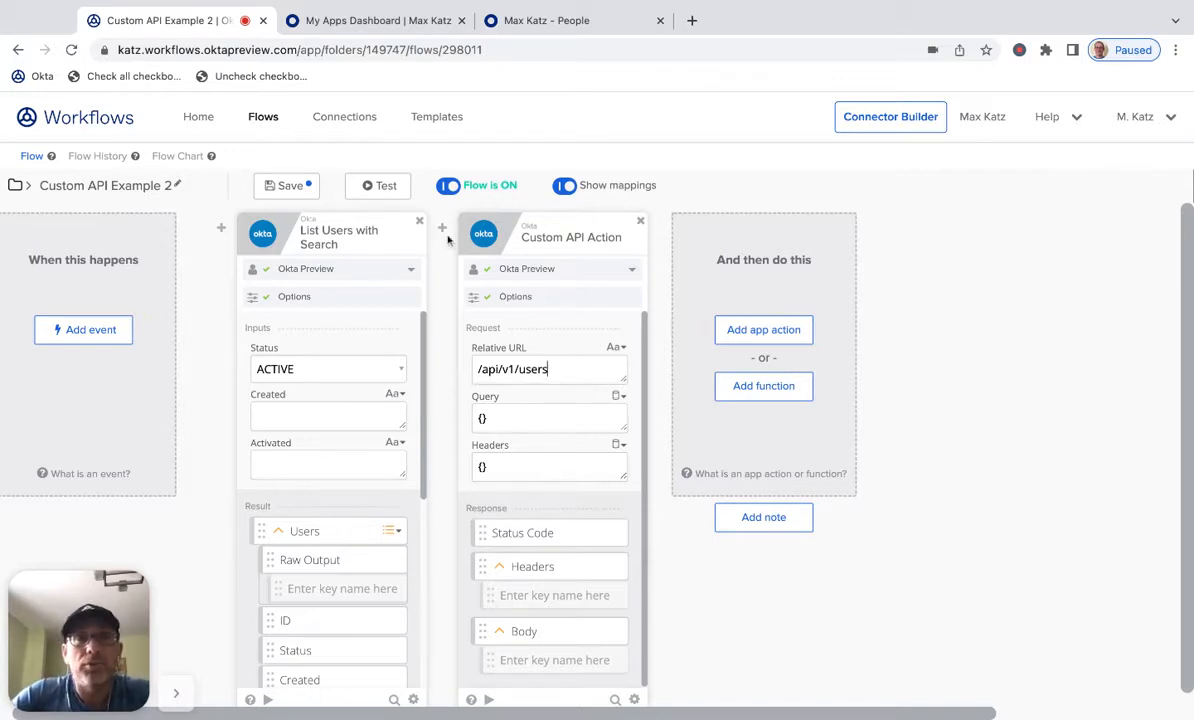
- Insert an Object Construct function before the Custom API Action and add a search key with value status eq "ACTIVE"
left_click(443, 287)
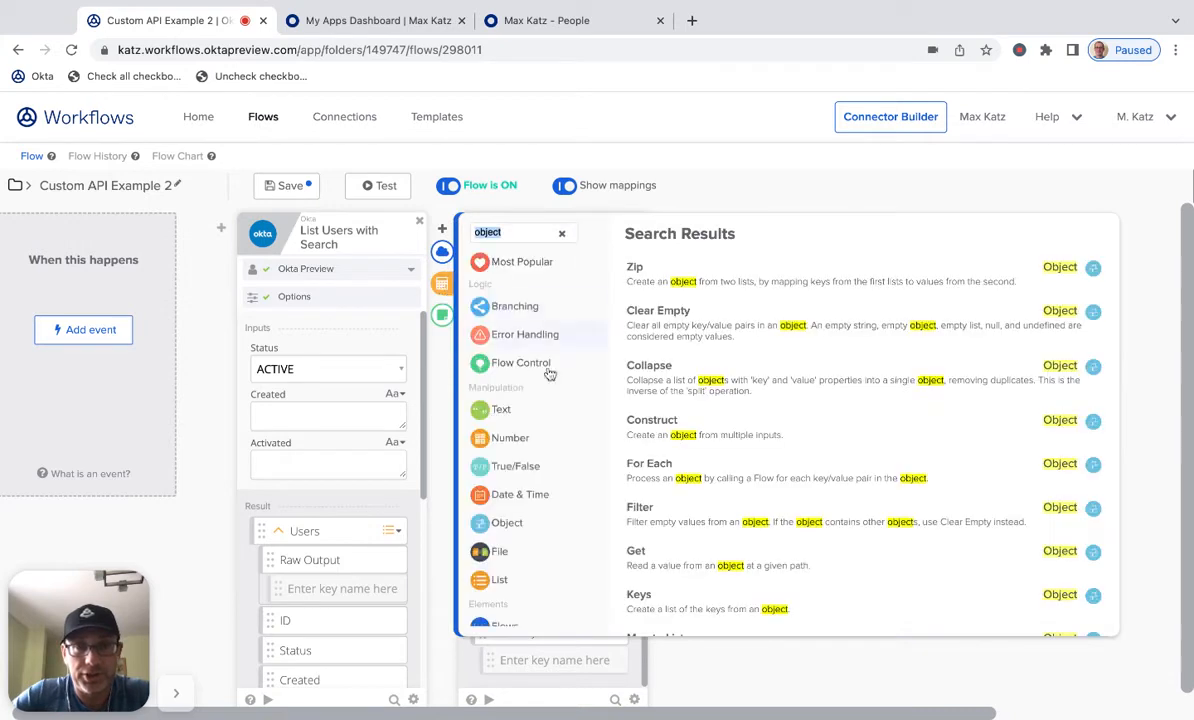
type("const")
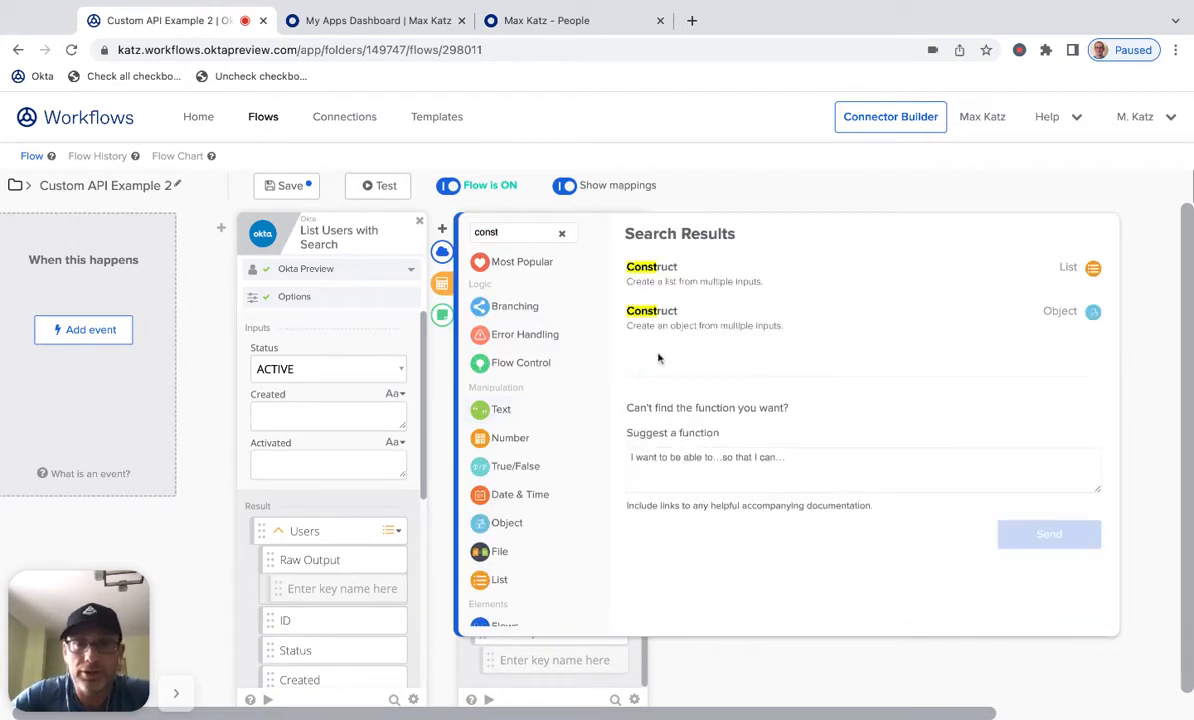
left_click(688, 322)
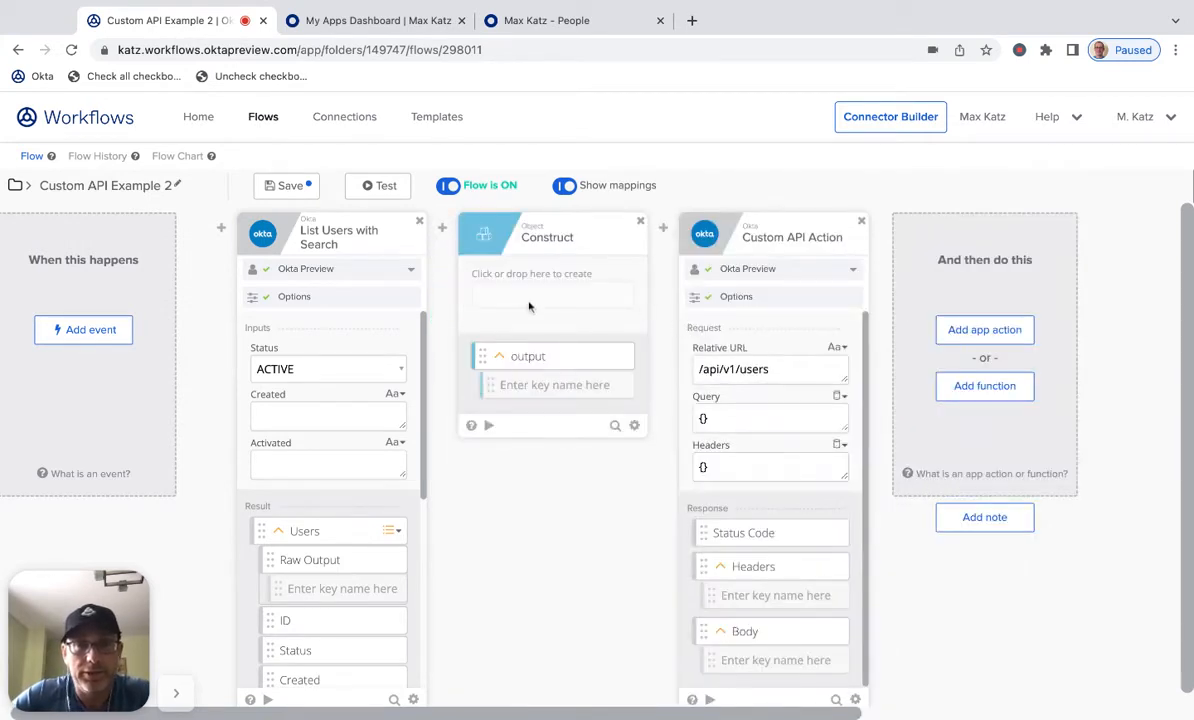
left_click(494, 283)
type("search")
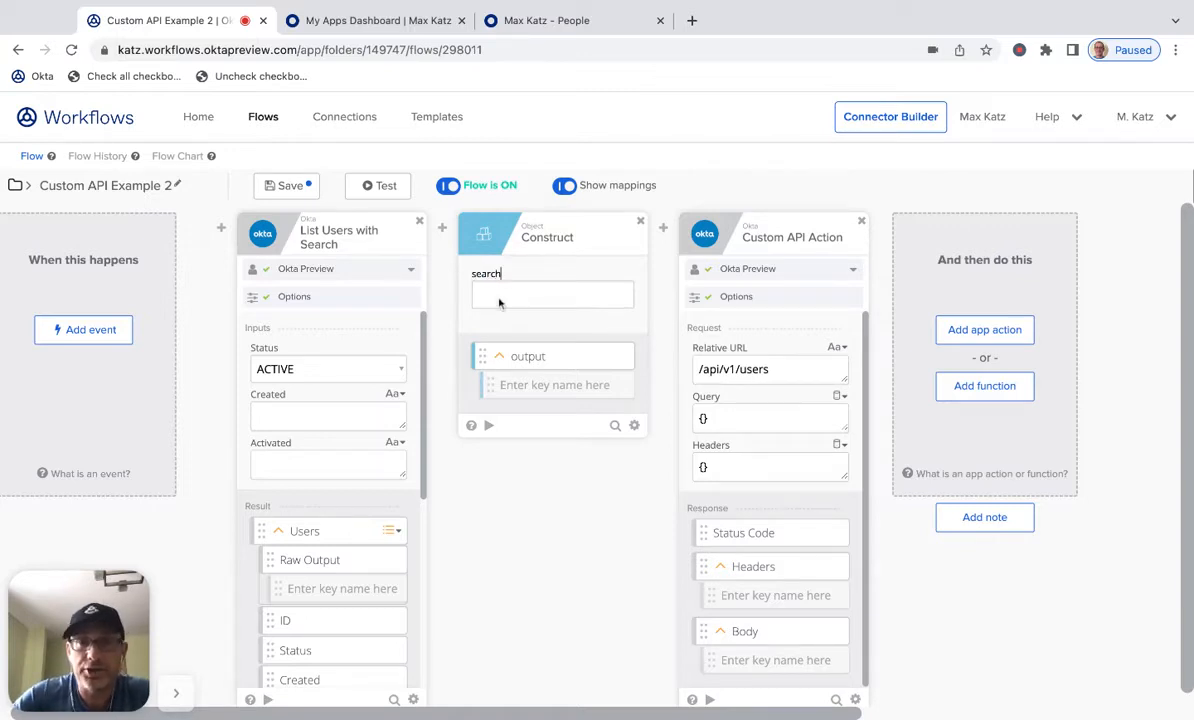
key("Return")
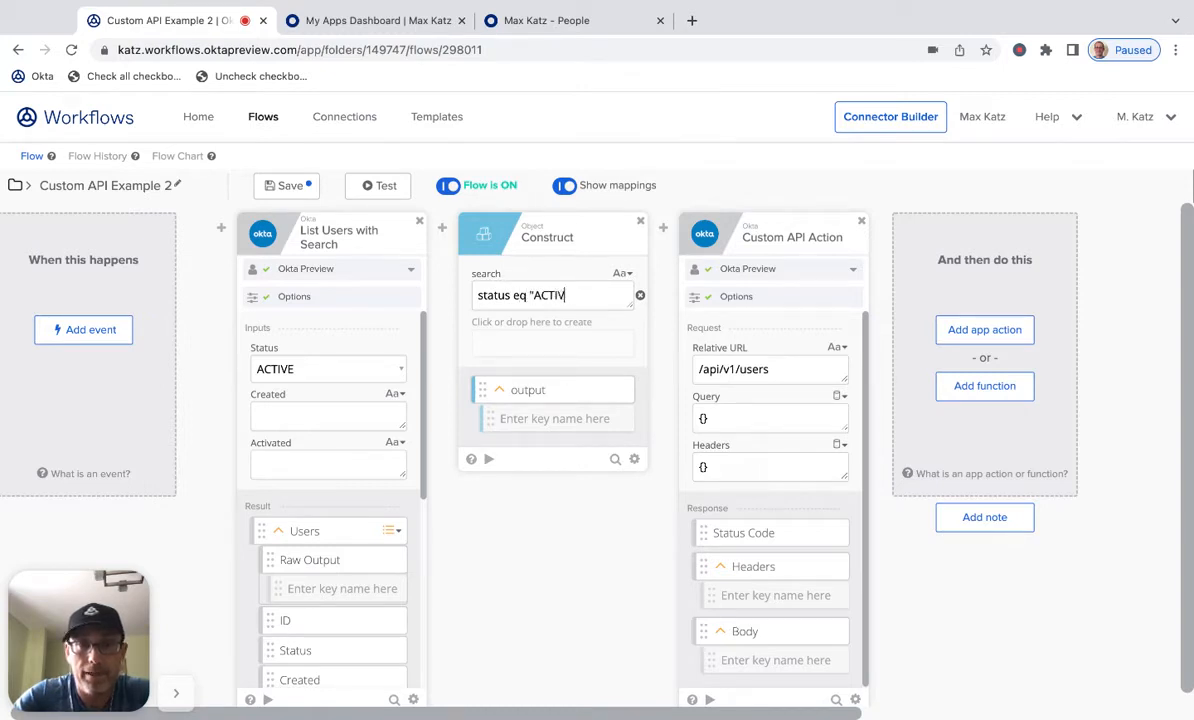
- Test the Construct card on its own and close the test dialog
left_click(486, 458)
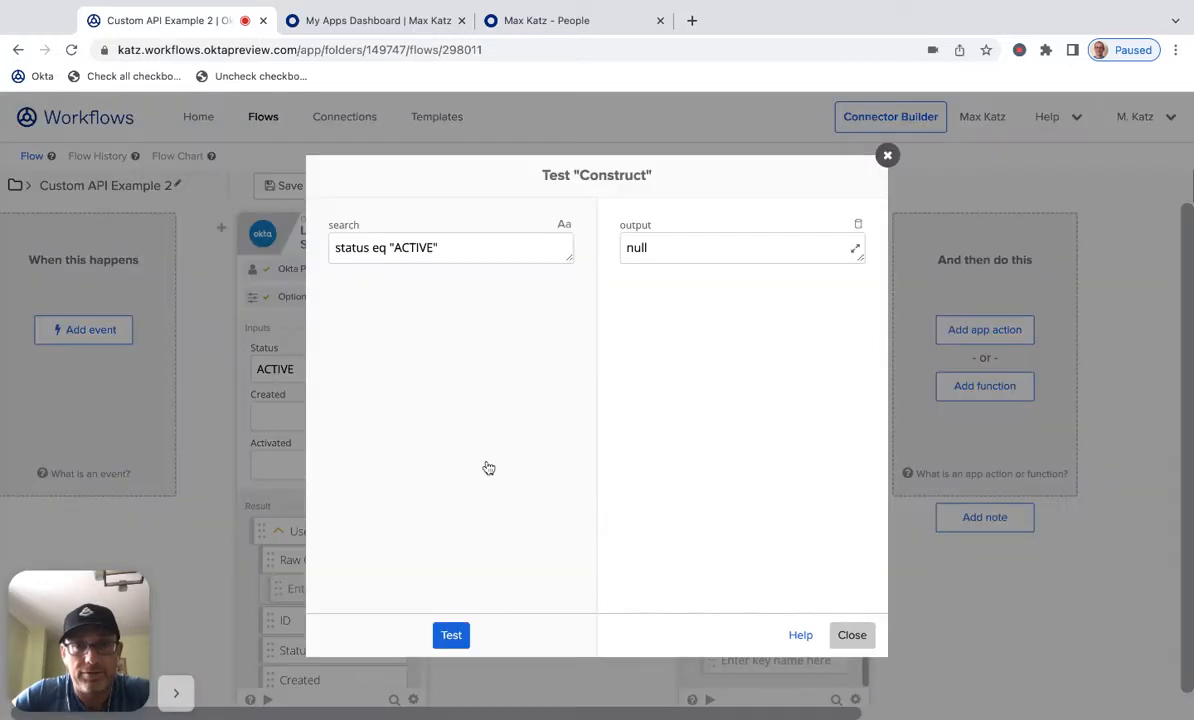
left_click(451, 637)
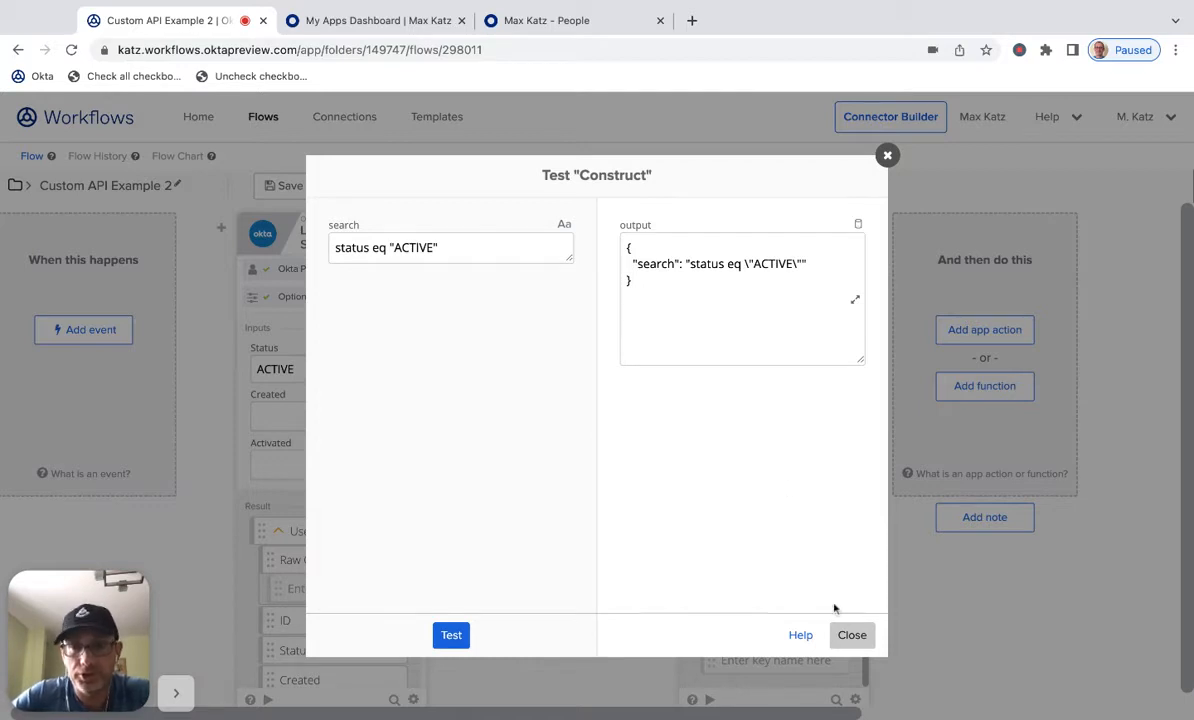
left_click(850, 634)
- Map the Construct card's output into the Custom API Action's Query field and save the flow
left_click_drag(530, 398, 727, 424)
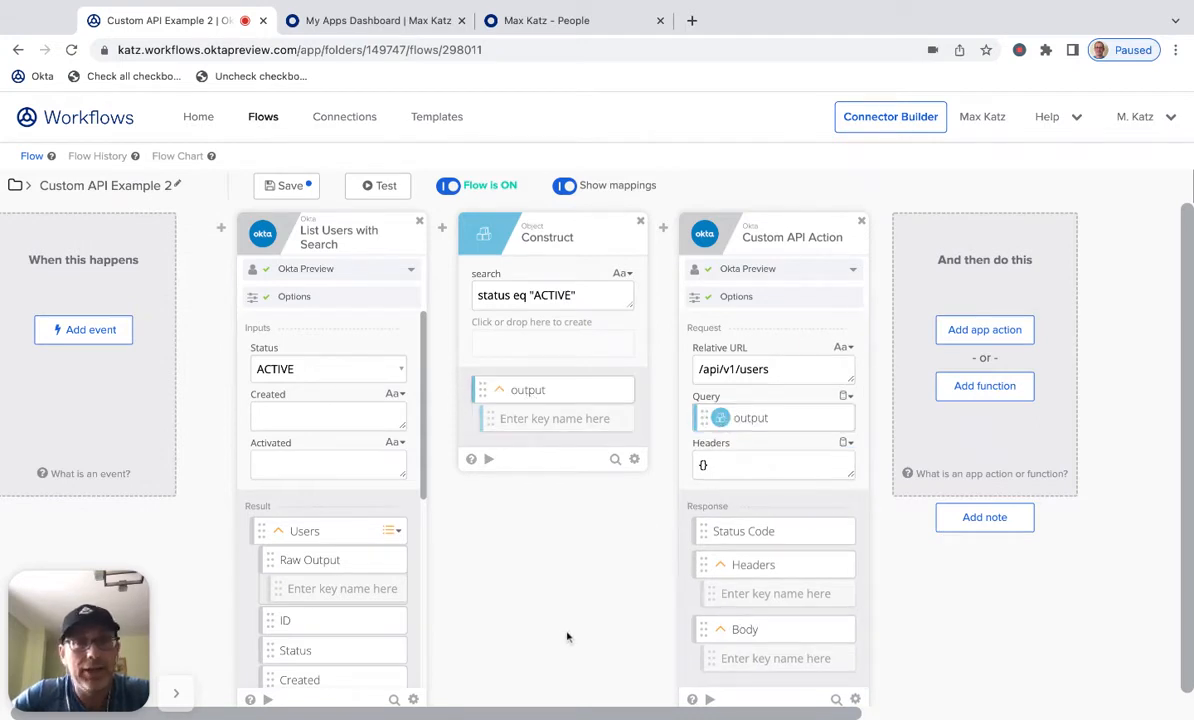
left_click(288, 186)
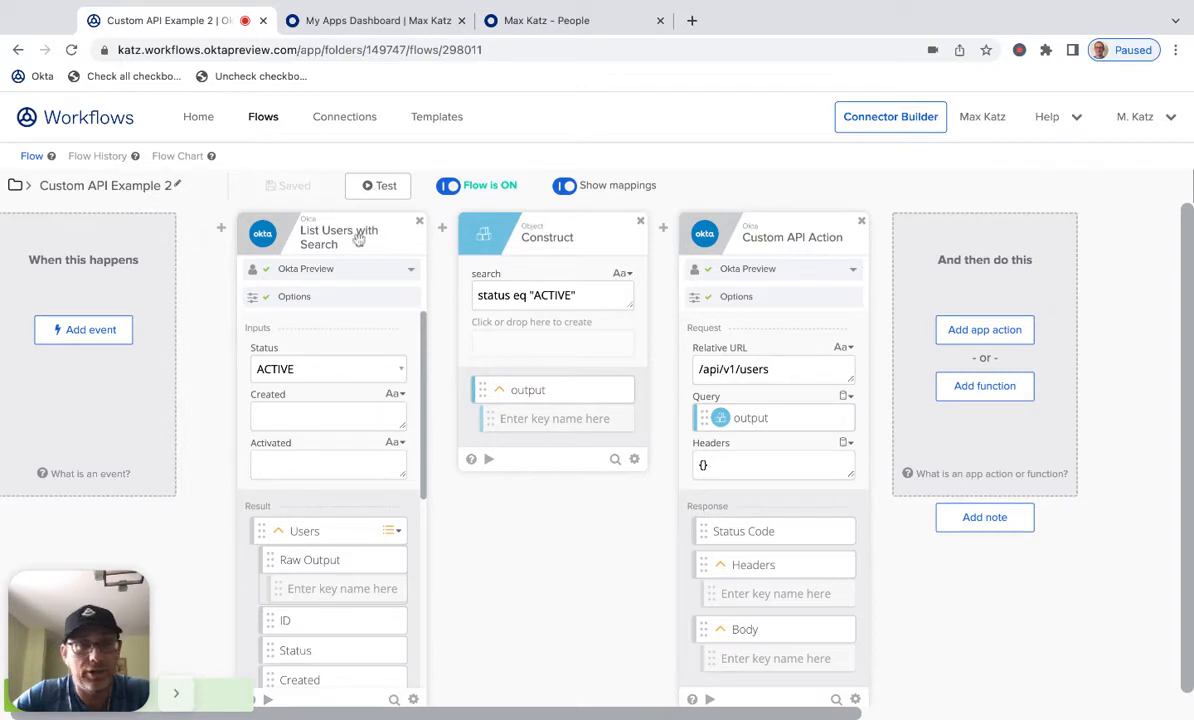
- Run a test of the flow and open its successful execution in Flow History
left_click(386, 190)
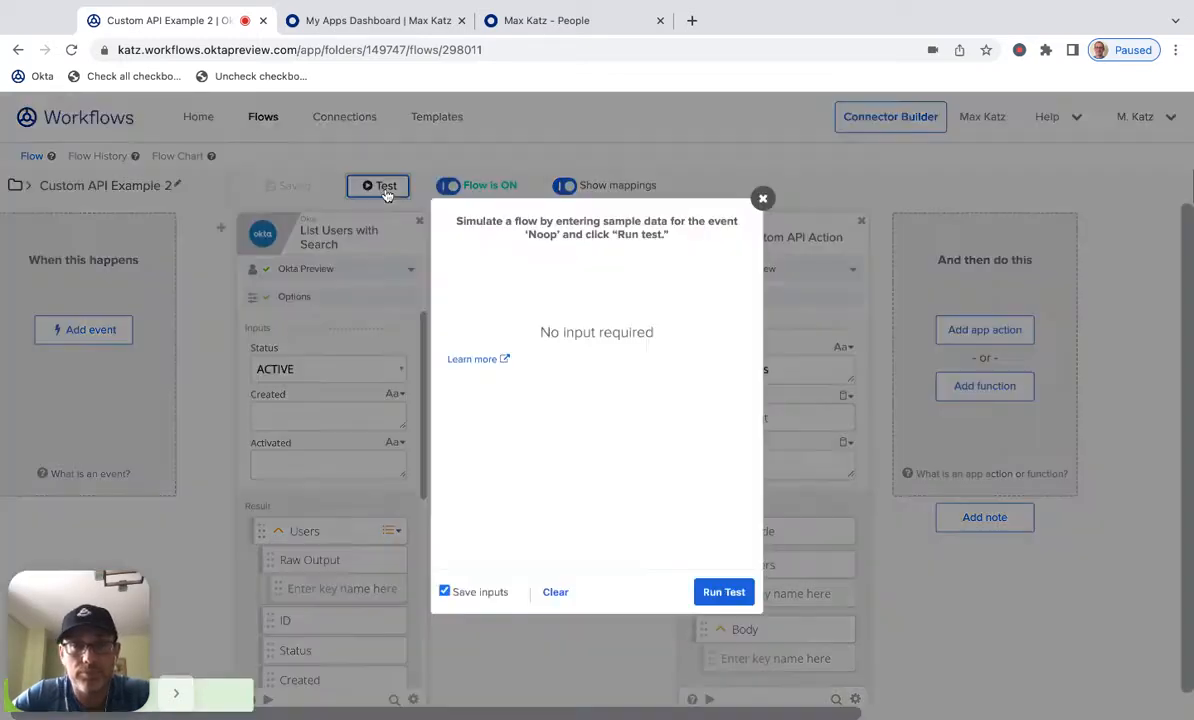
left_click(724, 592)
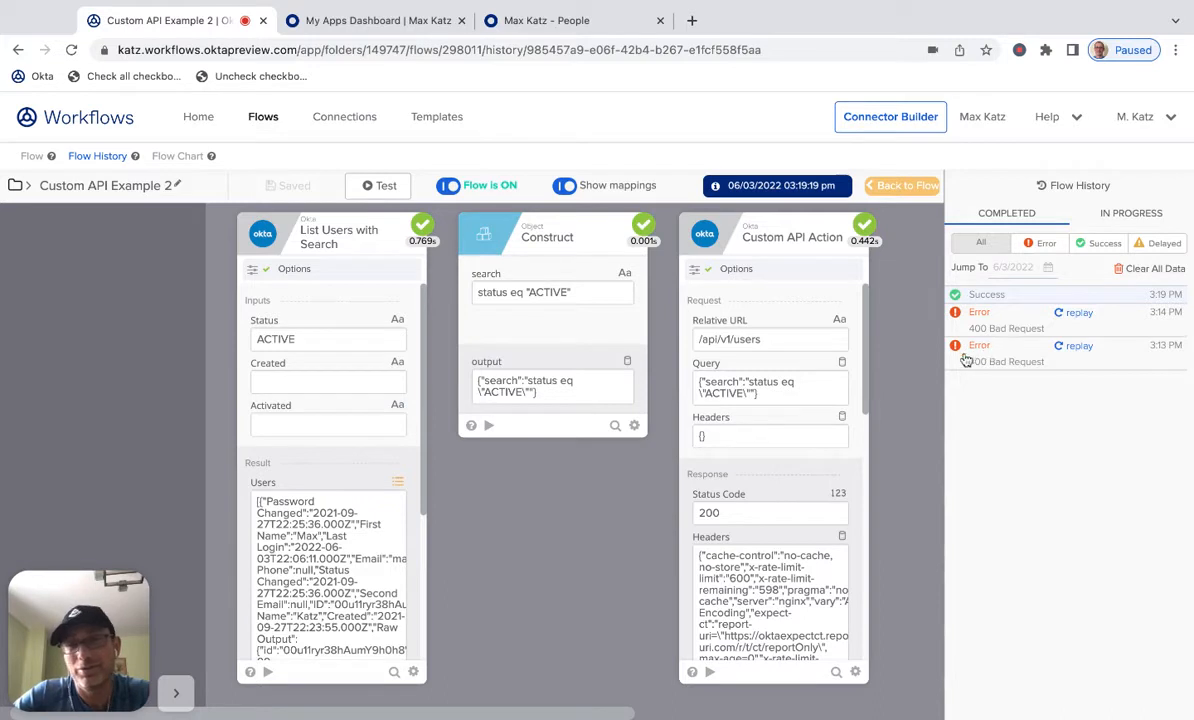
left_click(1061, 298)
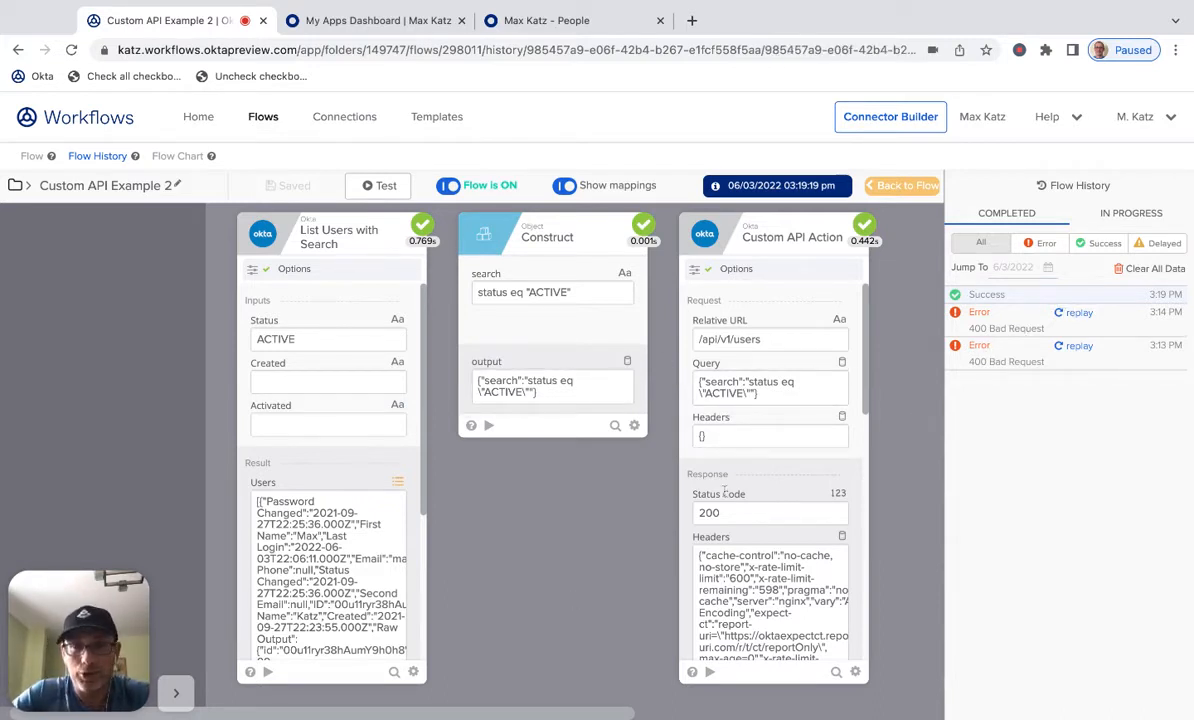
- Examine the Custom API Action's response headers and body in the details viewer, then return to the flow editor
scroll(805, 530, "down", 5)
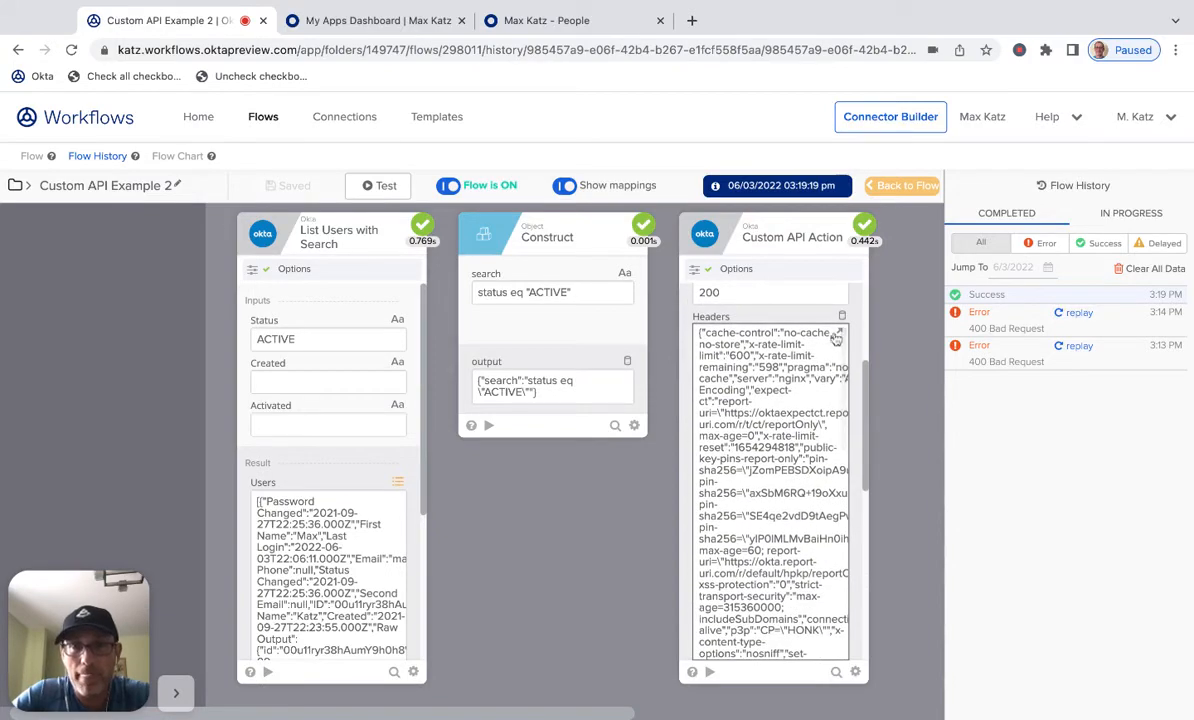
left_click(837, 334)
scroll(741, 303, "down", 5)
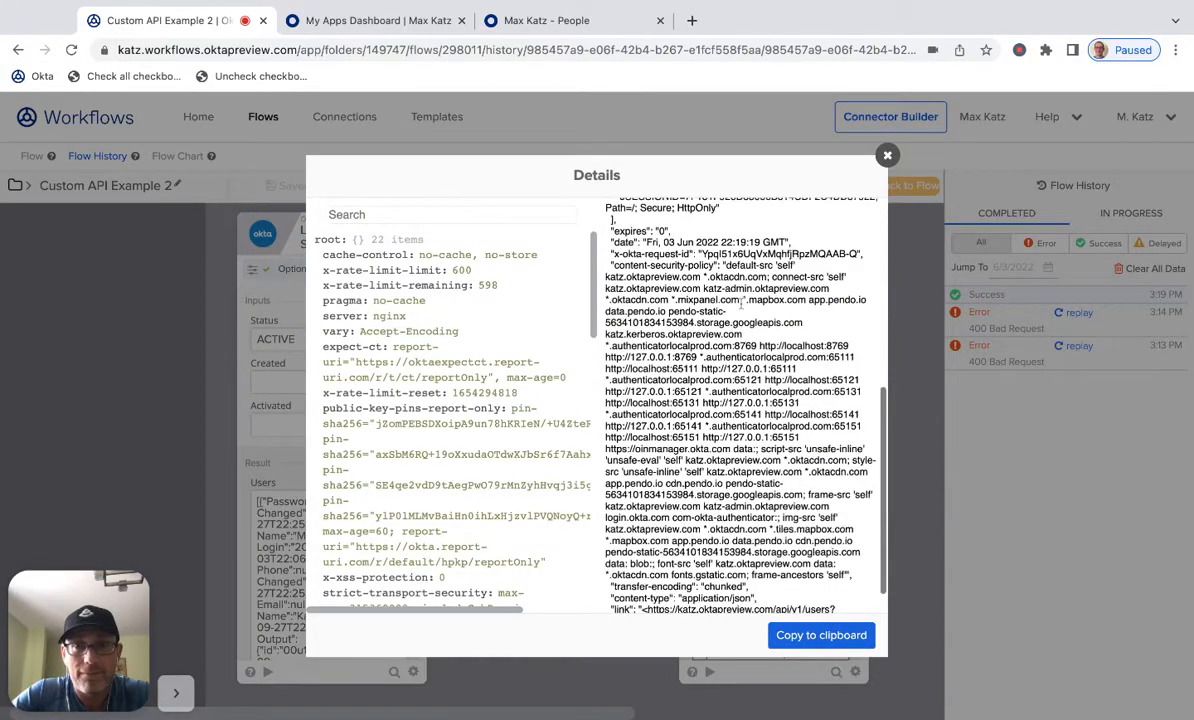
scroll(741, 303, "up", 5)
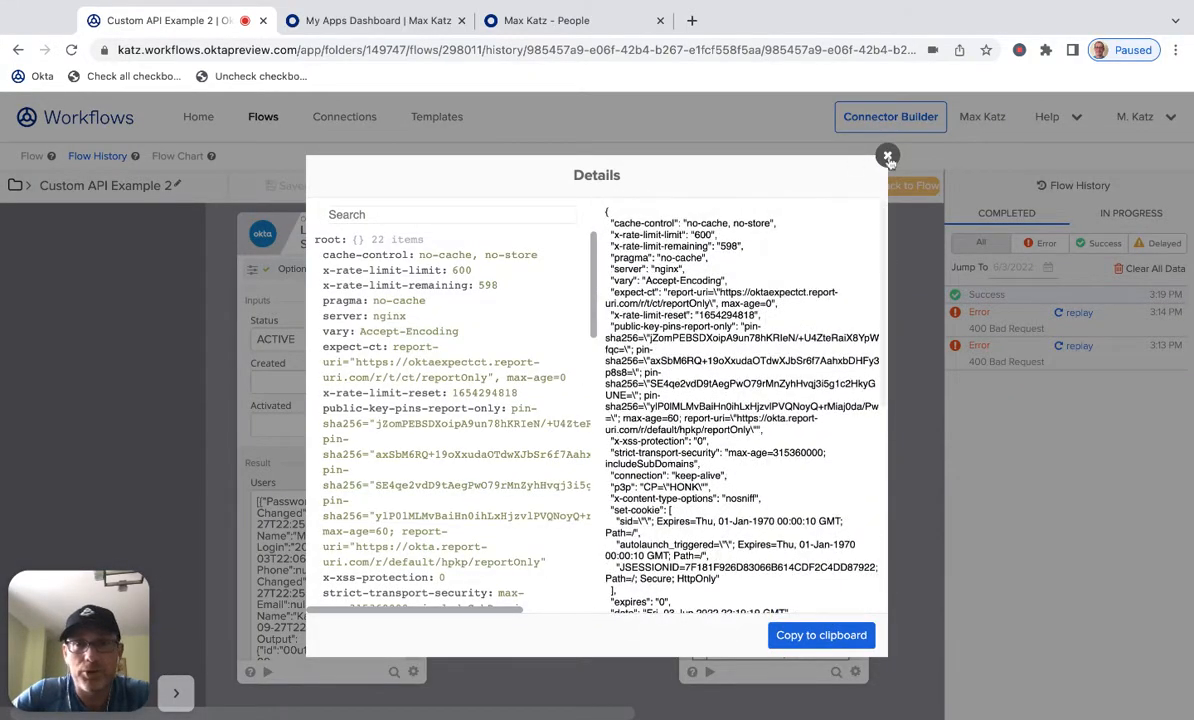
left_click(887, 155)
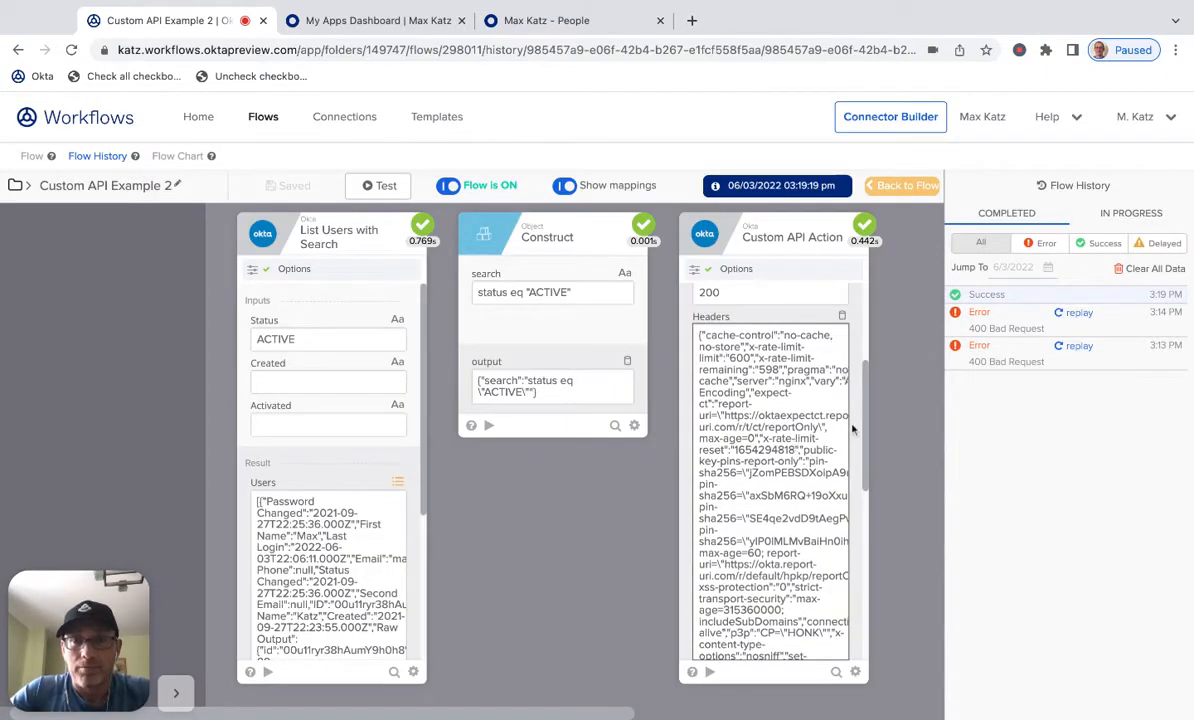
scroll(866, 449, "up", 3)
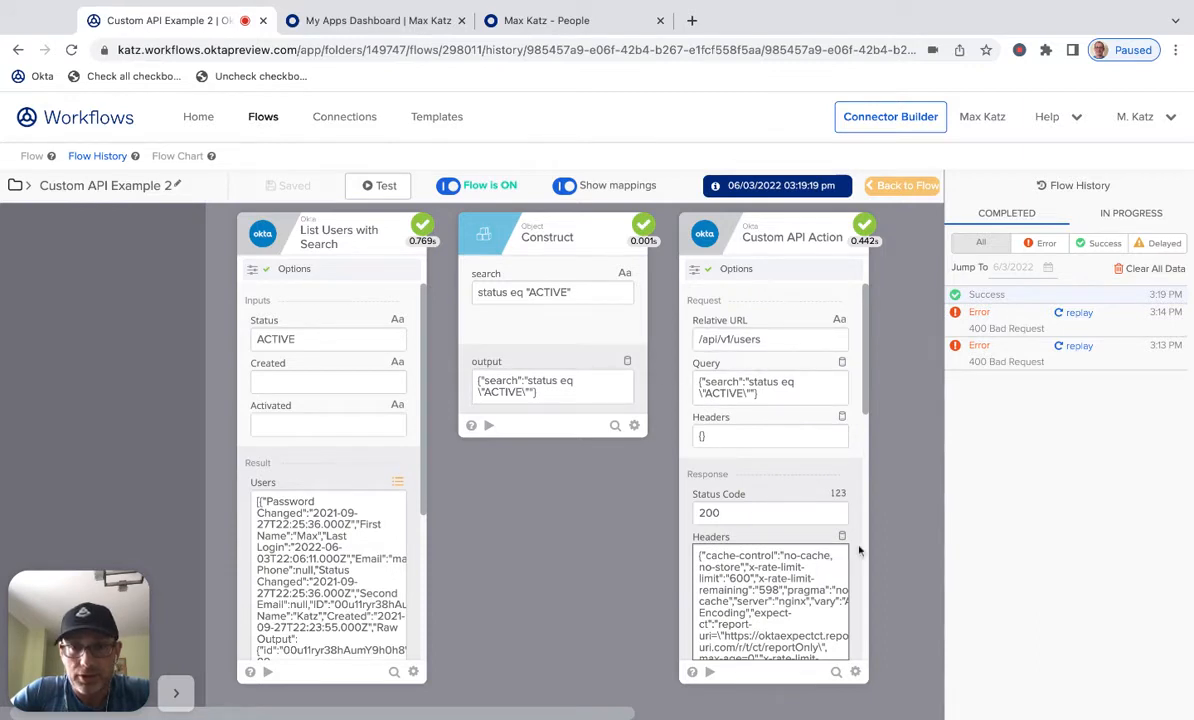
scroll(858, 548, "down", 5)
scroll(860, 549, "down", 3)
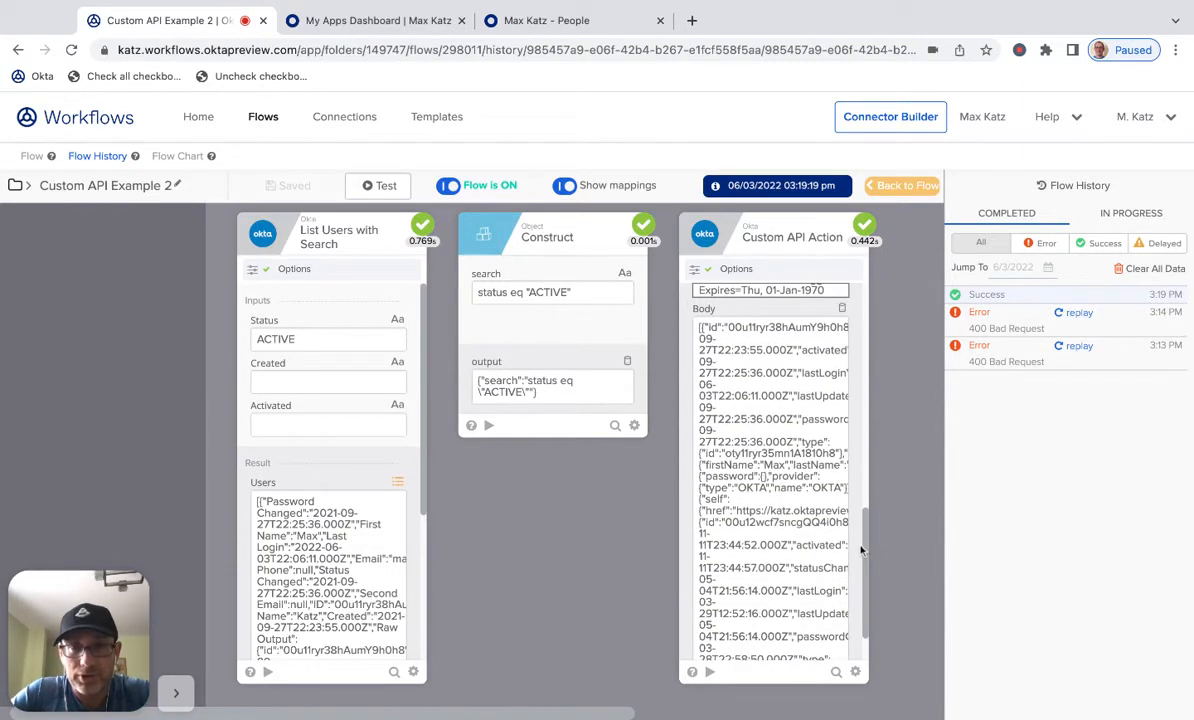
left_click(842, 308)
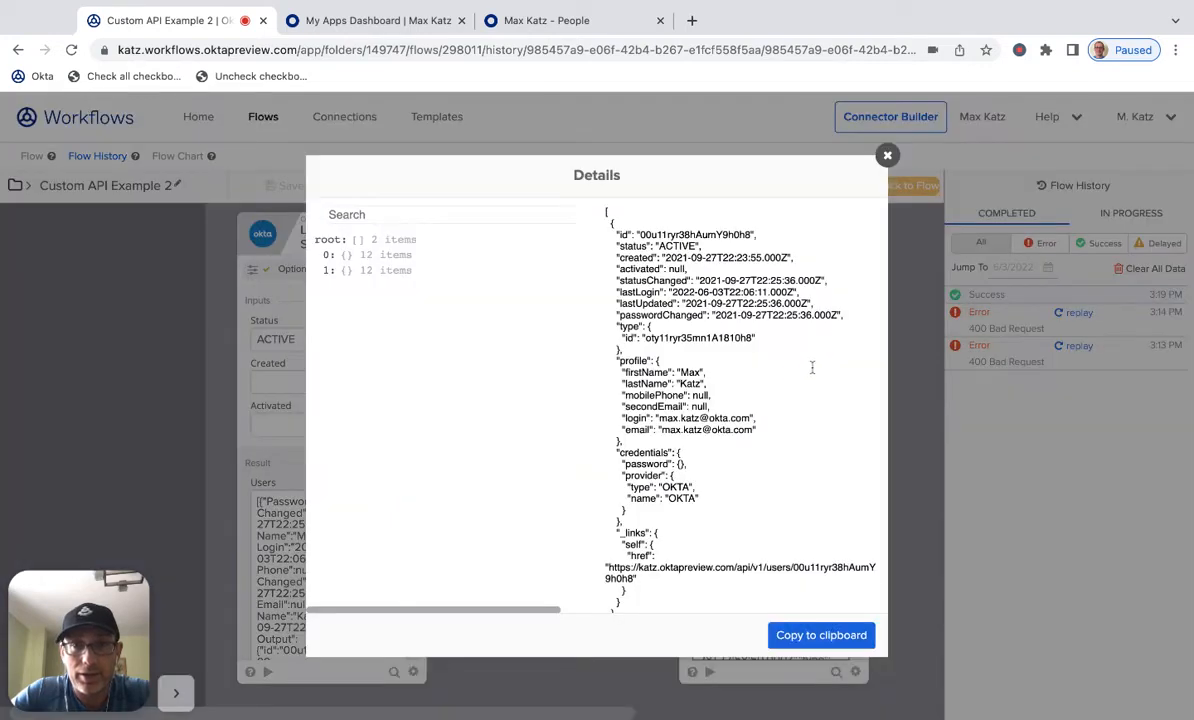
scroll(812, 368, "down", 10)
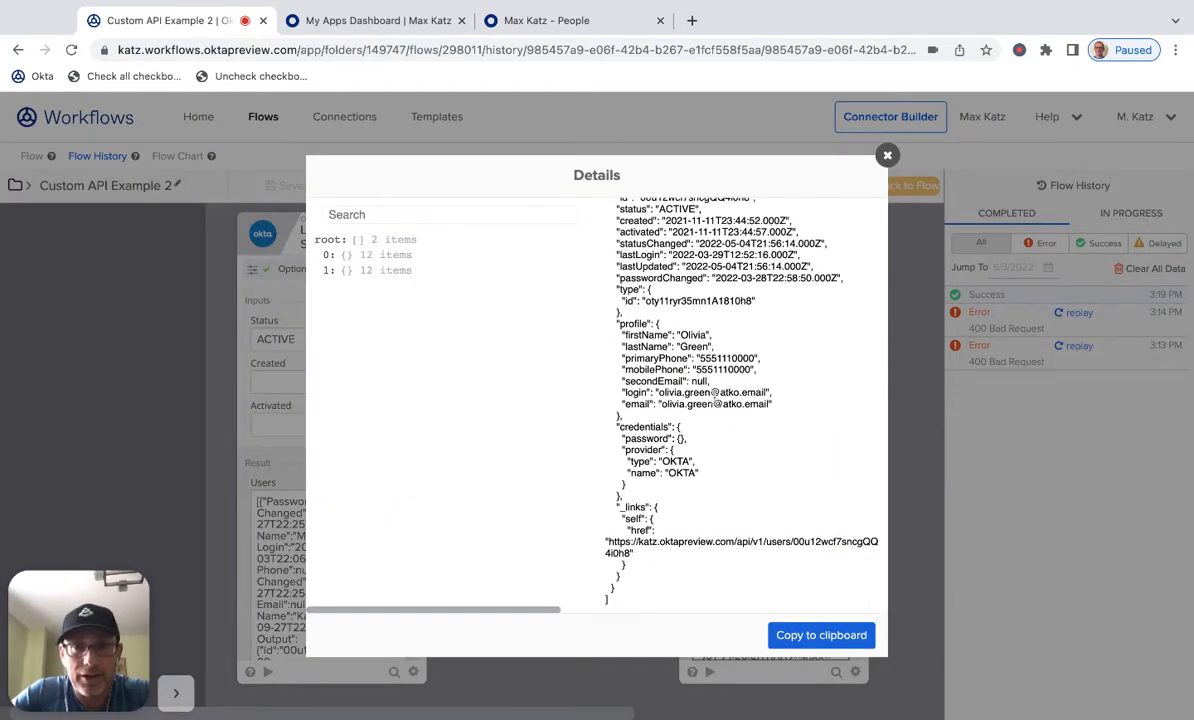
scroll(760, 380, "up", 3)
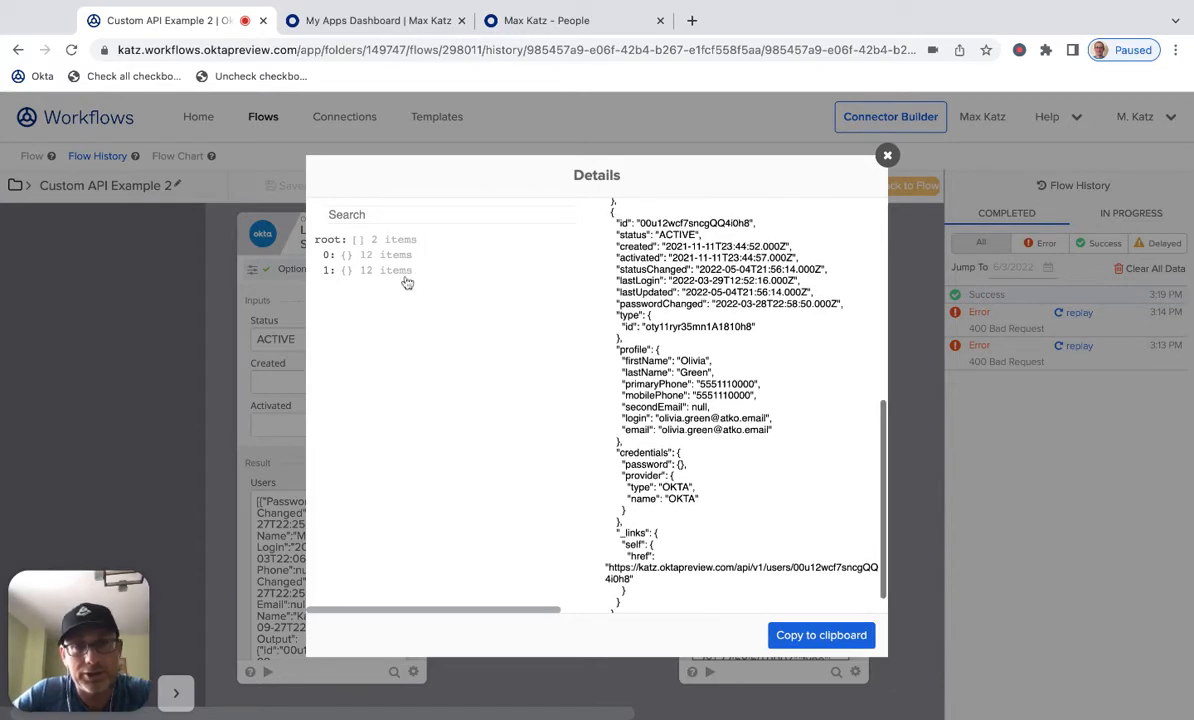
scroll(727, 390, "up", 5)
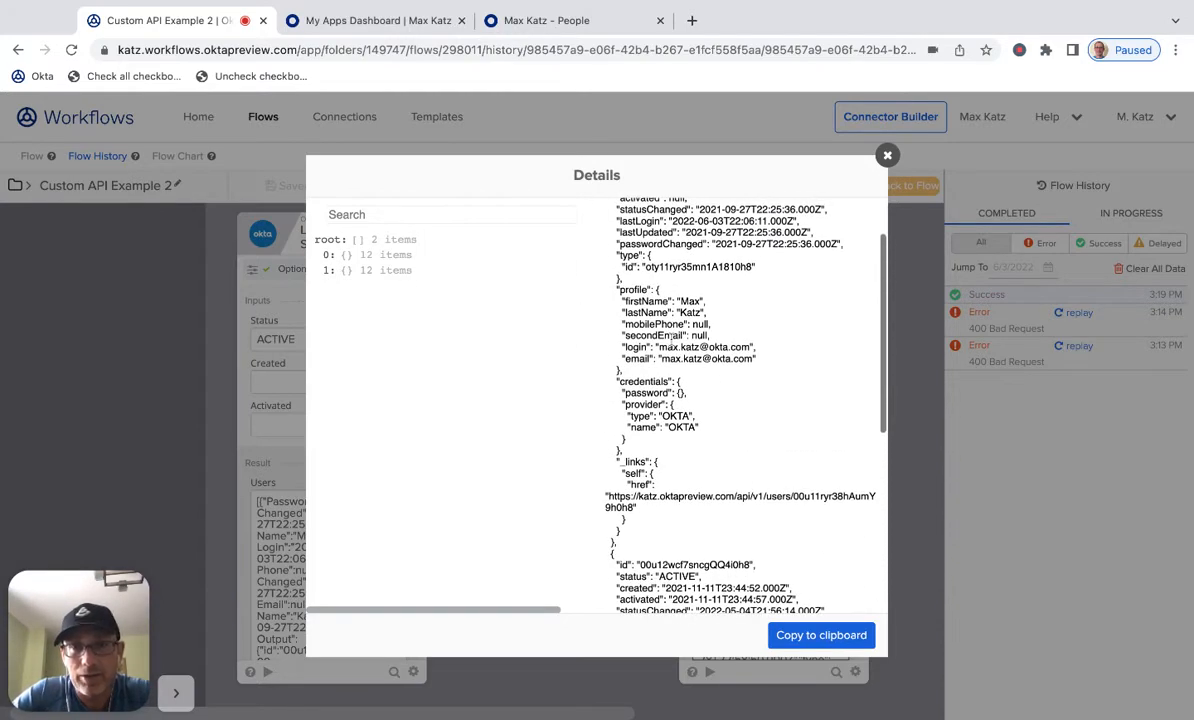
left_click(337, 256)
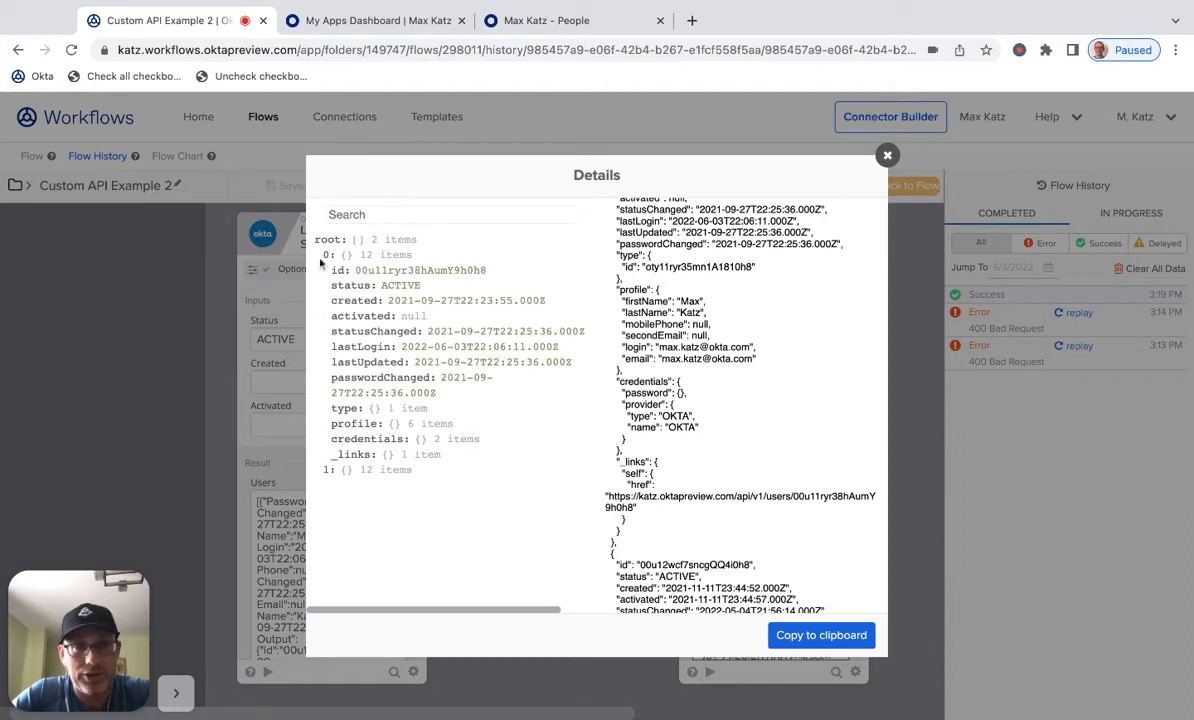
left_click(355, 472)
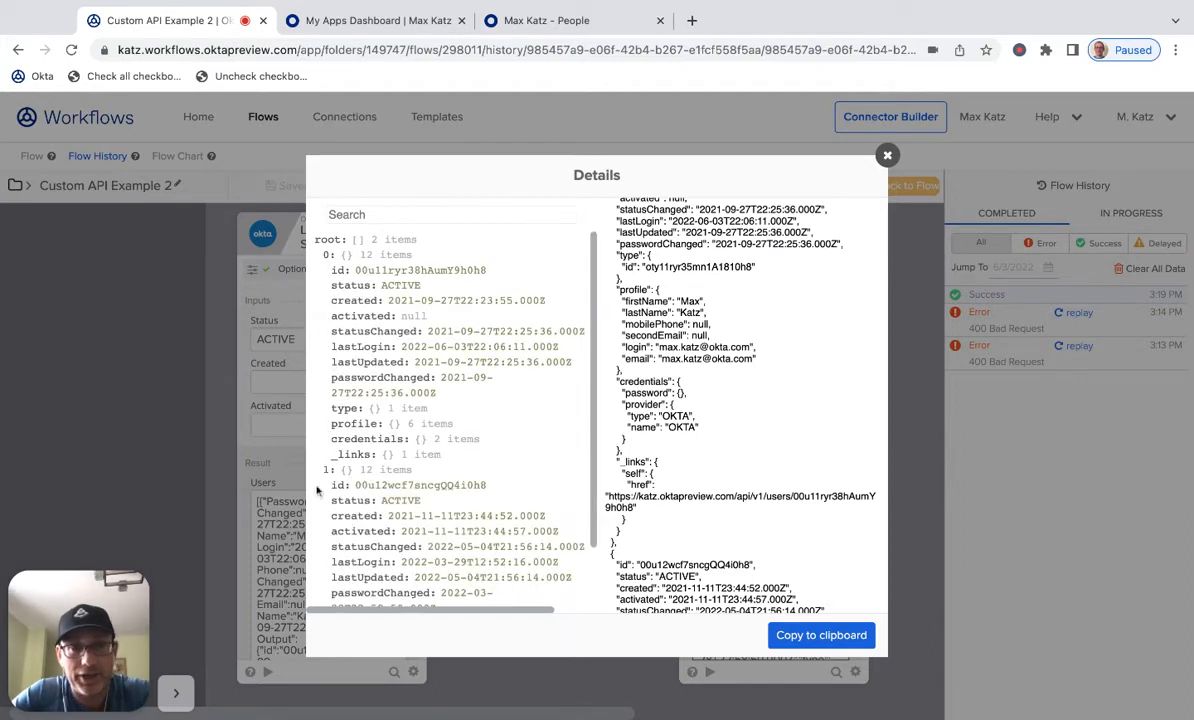
left_click(886, 158)
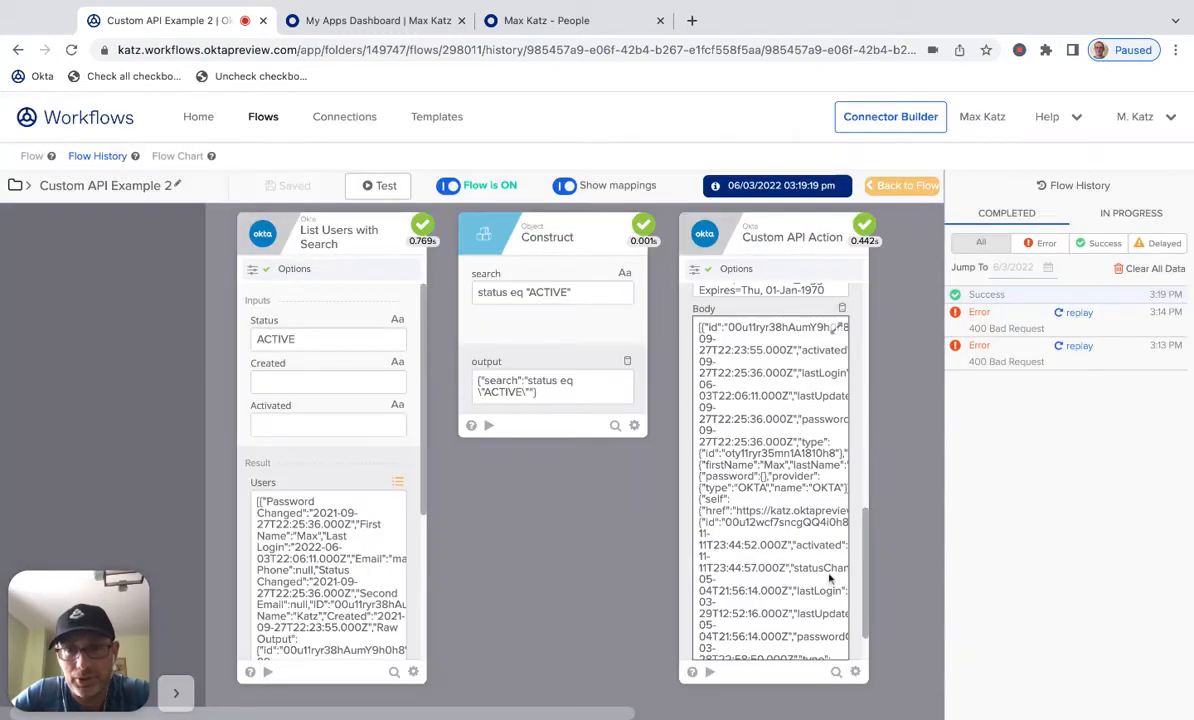
scroll(868, 595, "up", 1)
scroll(868, 595, "up", 3)
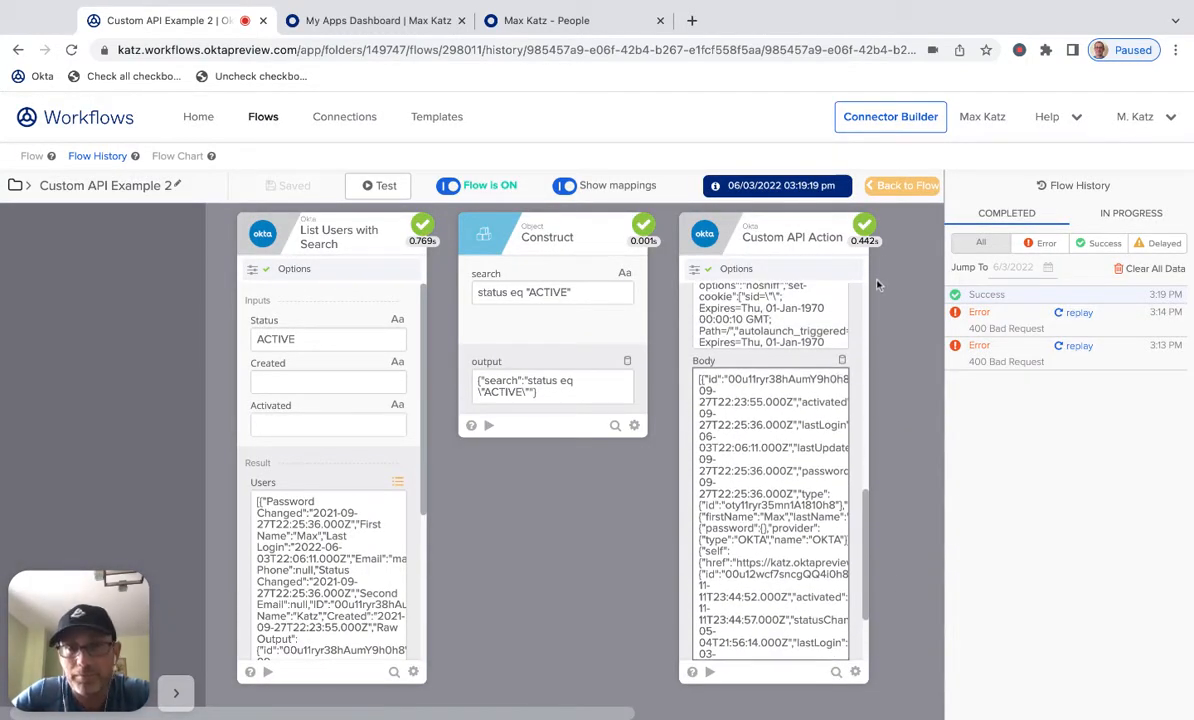
left_click(909, 189)
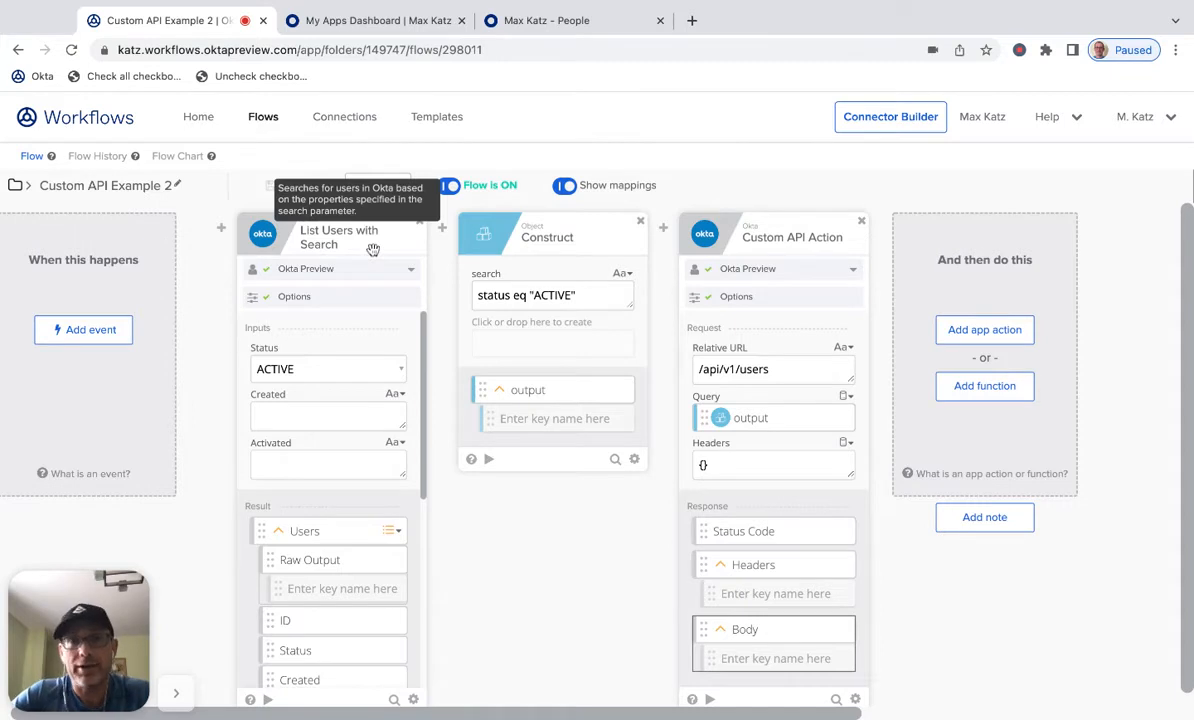
- Add another Okta Custom API Action card after the existing one
left_click(993, 342)
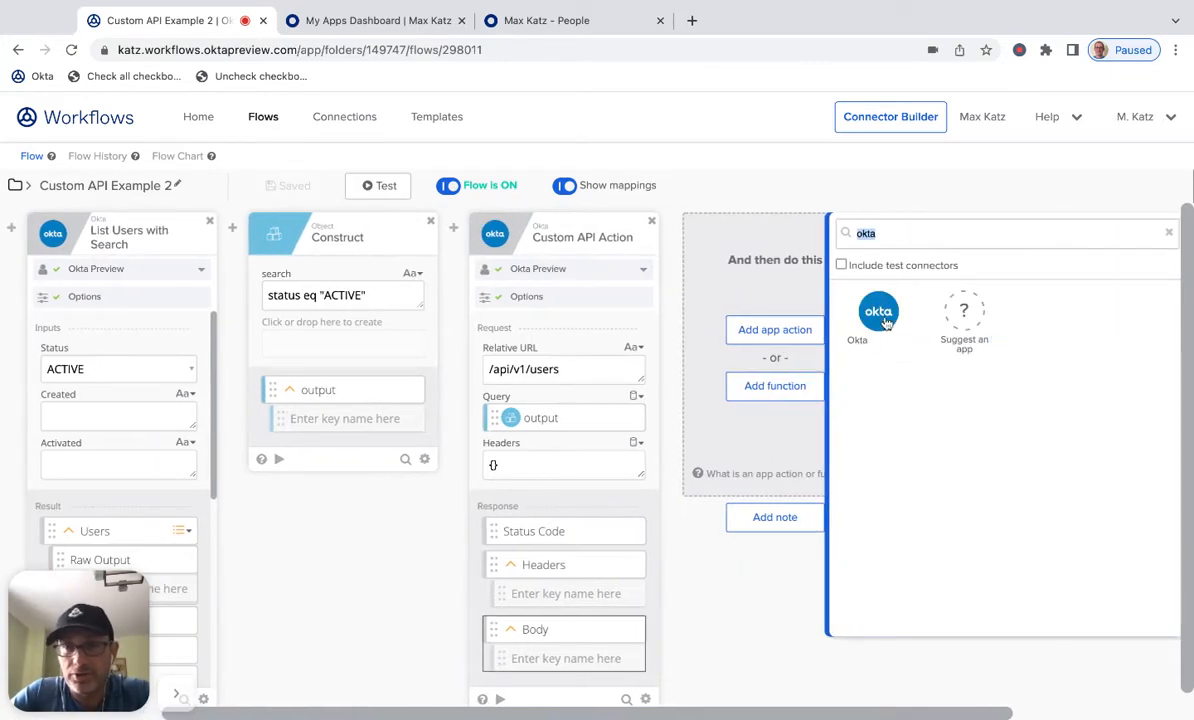
left_click(880, 316)
scroll(980, 360, "down", 10)
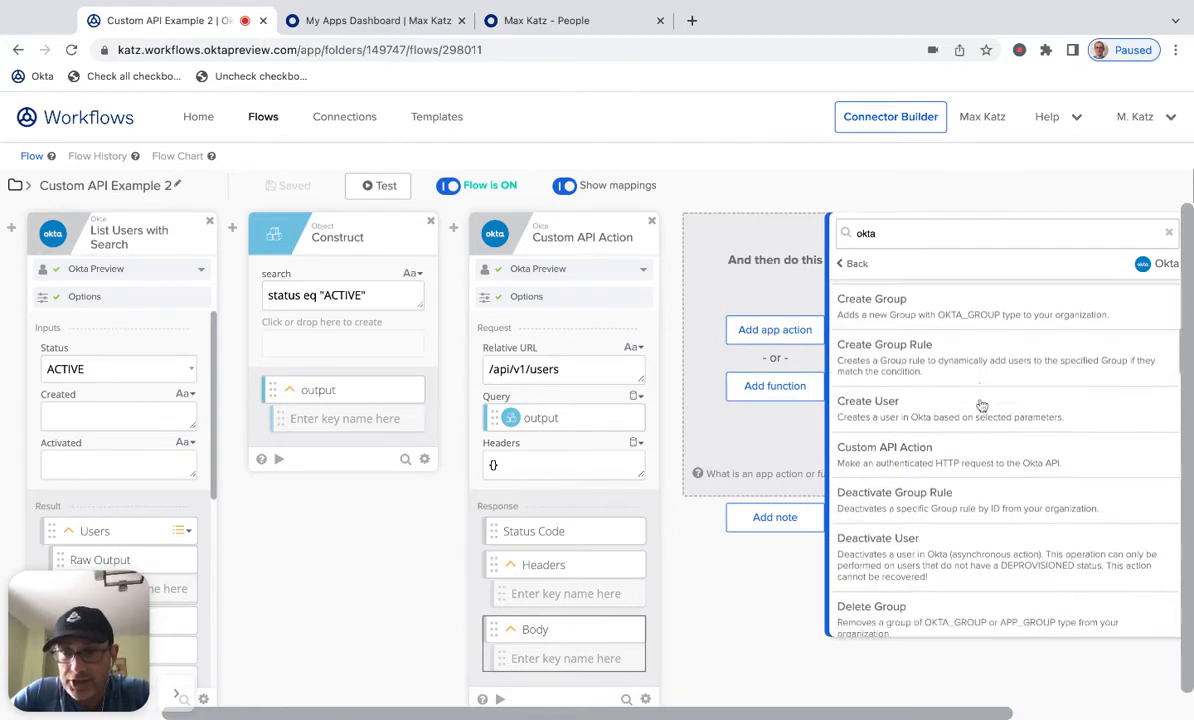
scroll(982, 405, "down", 10)
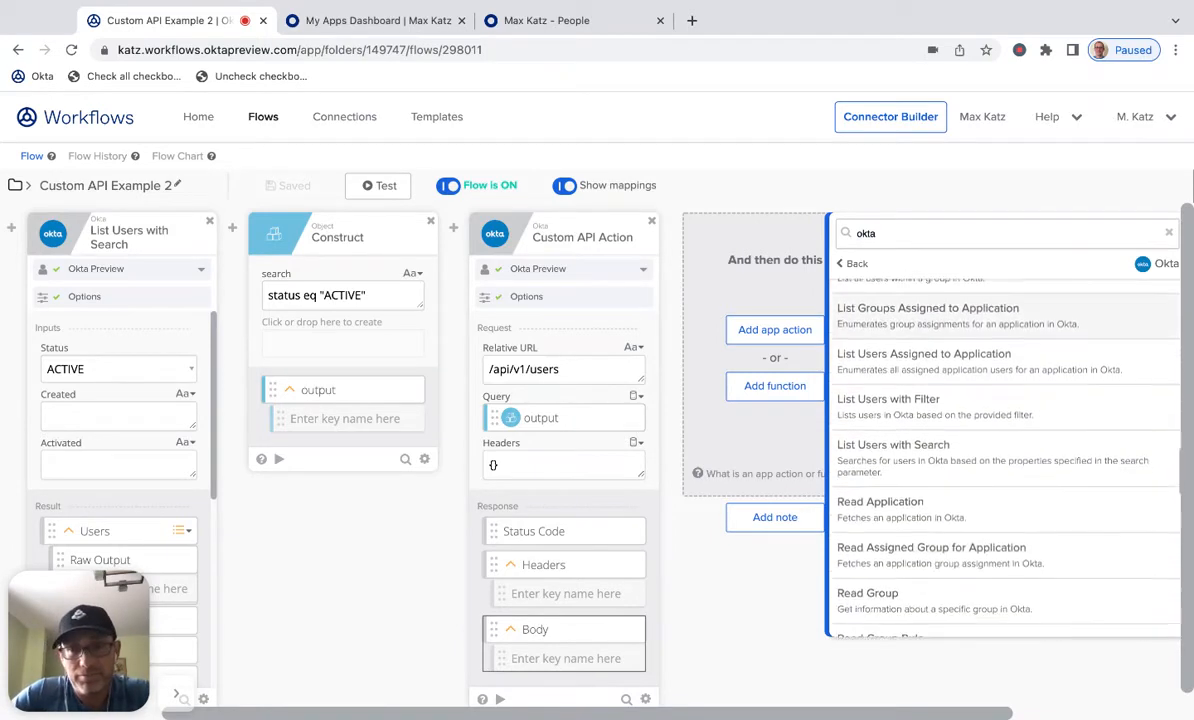
scroll(980, 420, "down", 10)
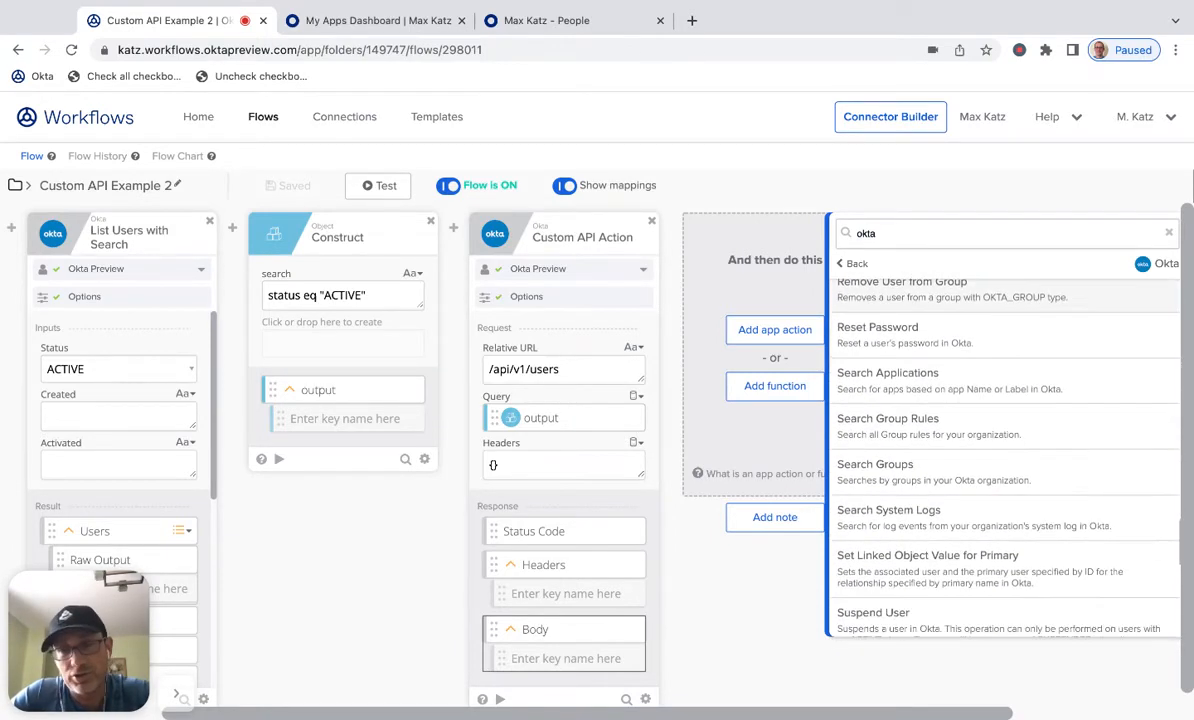
scroll(980, 420, "down", 3)
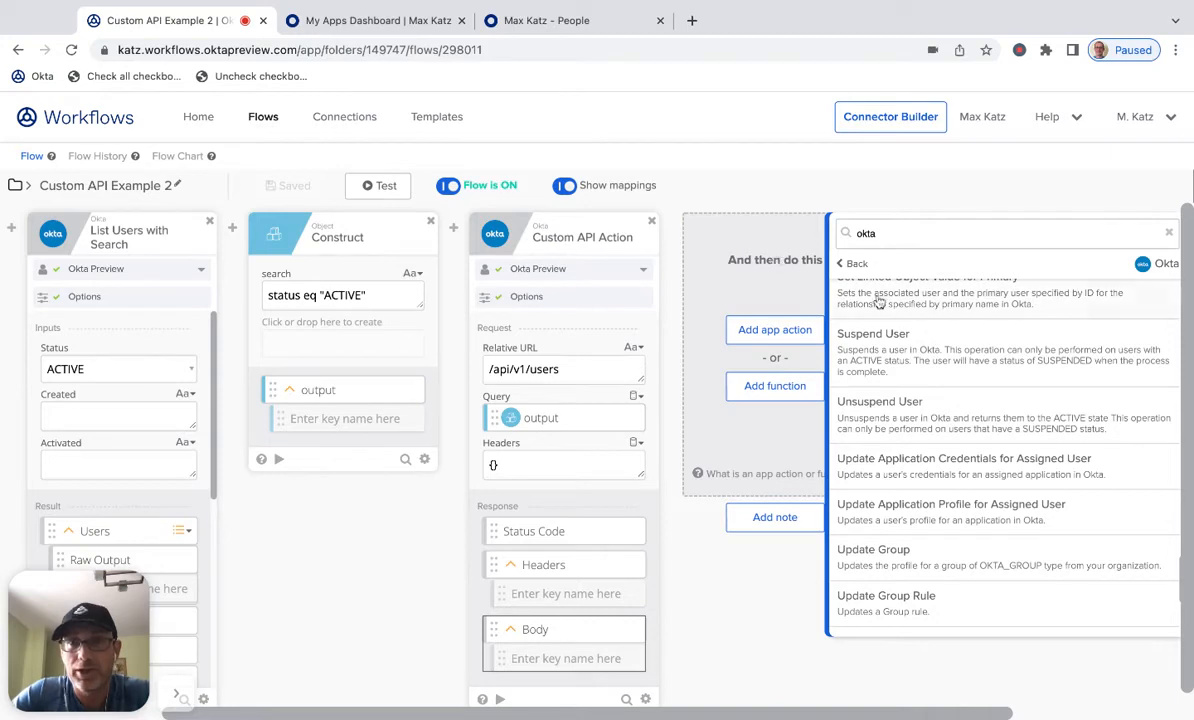
scroll(900, 400, "up", 10)
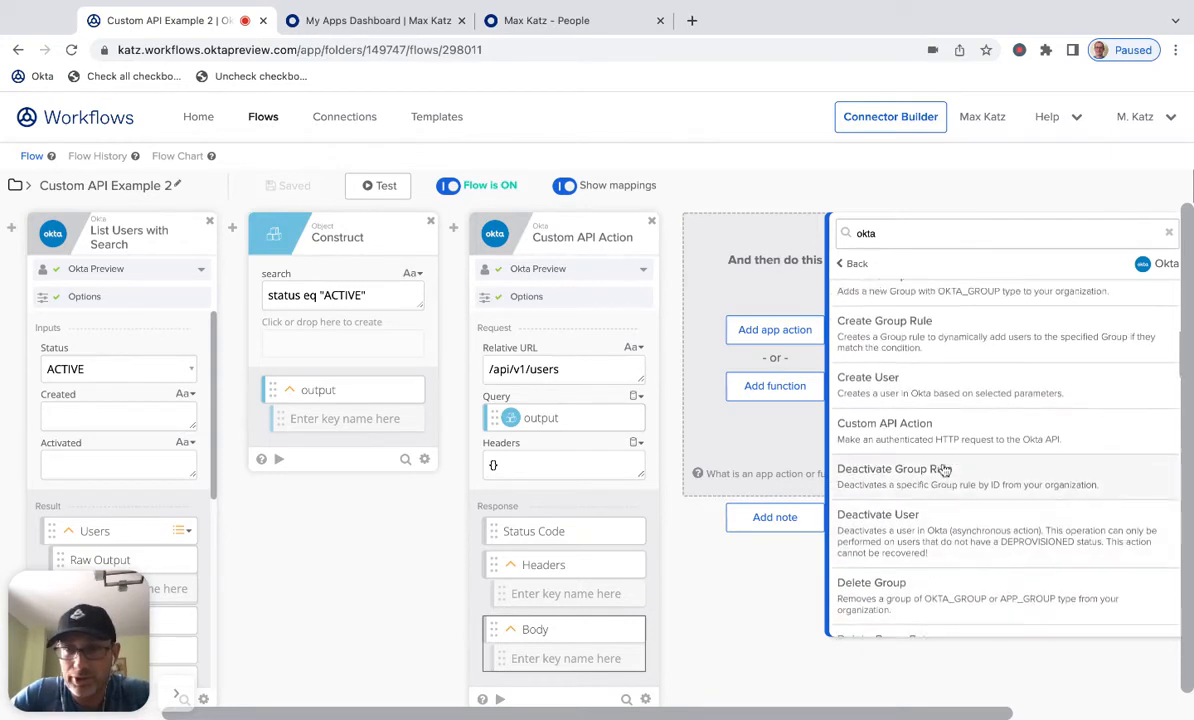
scroll(930, 480, "up", 2)
left_click(949, 500)
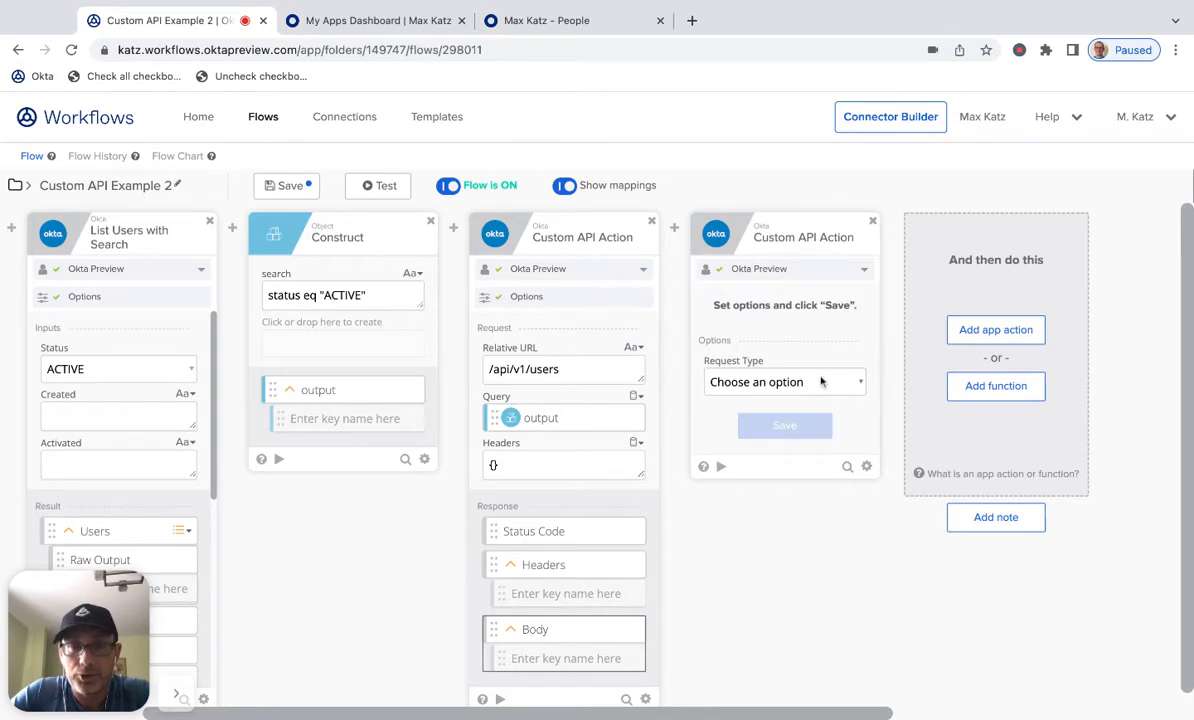
- Set the new card's request type to GET, keep all inputs and outputs, and set its Relative URL to /api/v1/apps
left_click(821, 381)
left_click(740, 400)
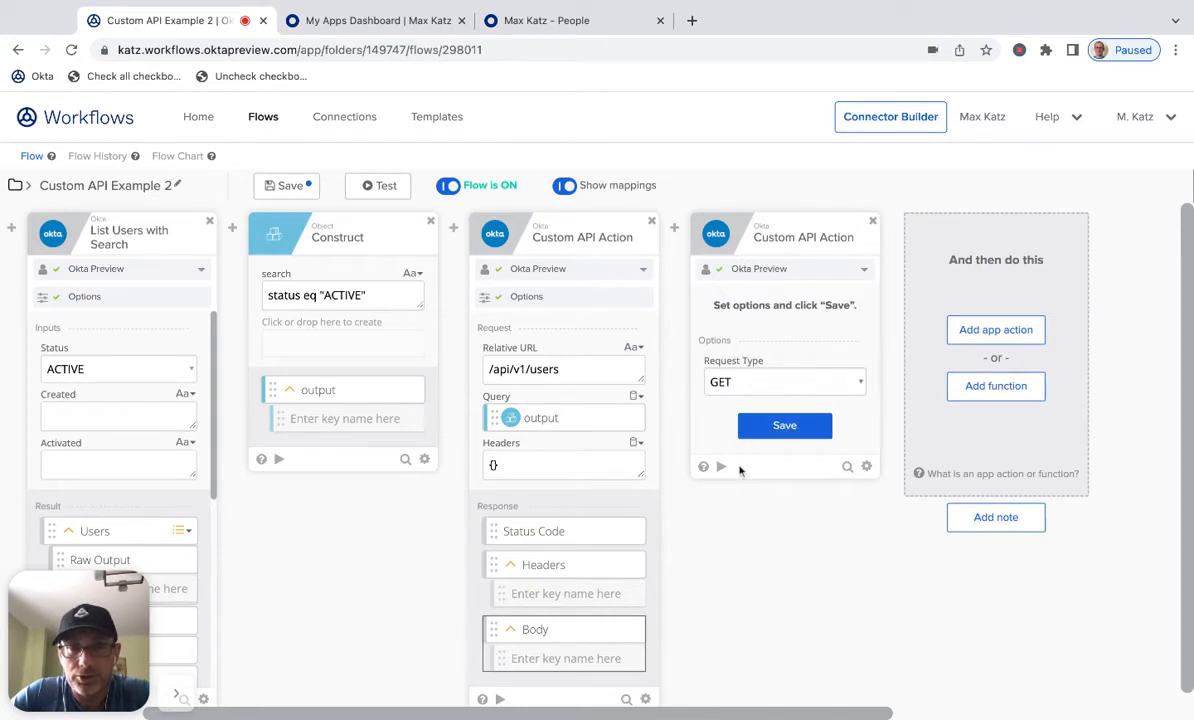
left_click(790, 427)
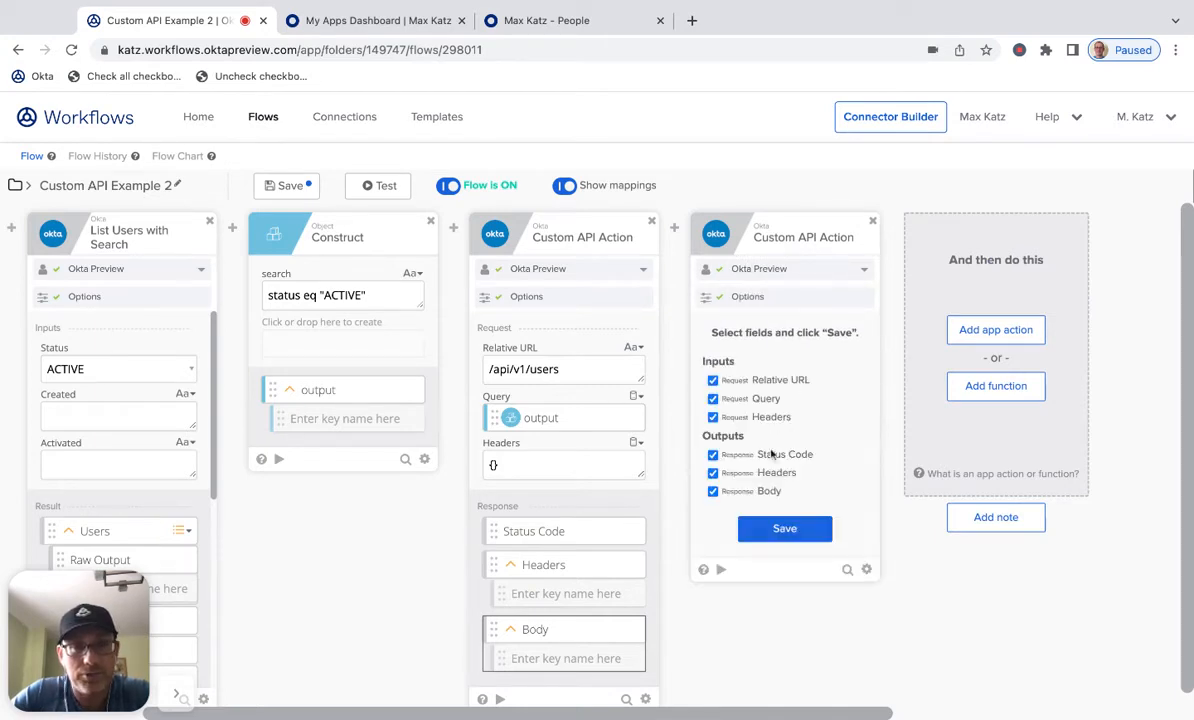
left_click(785, 530)
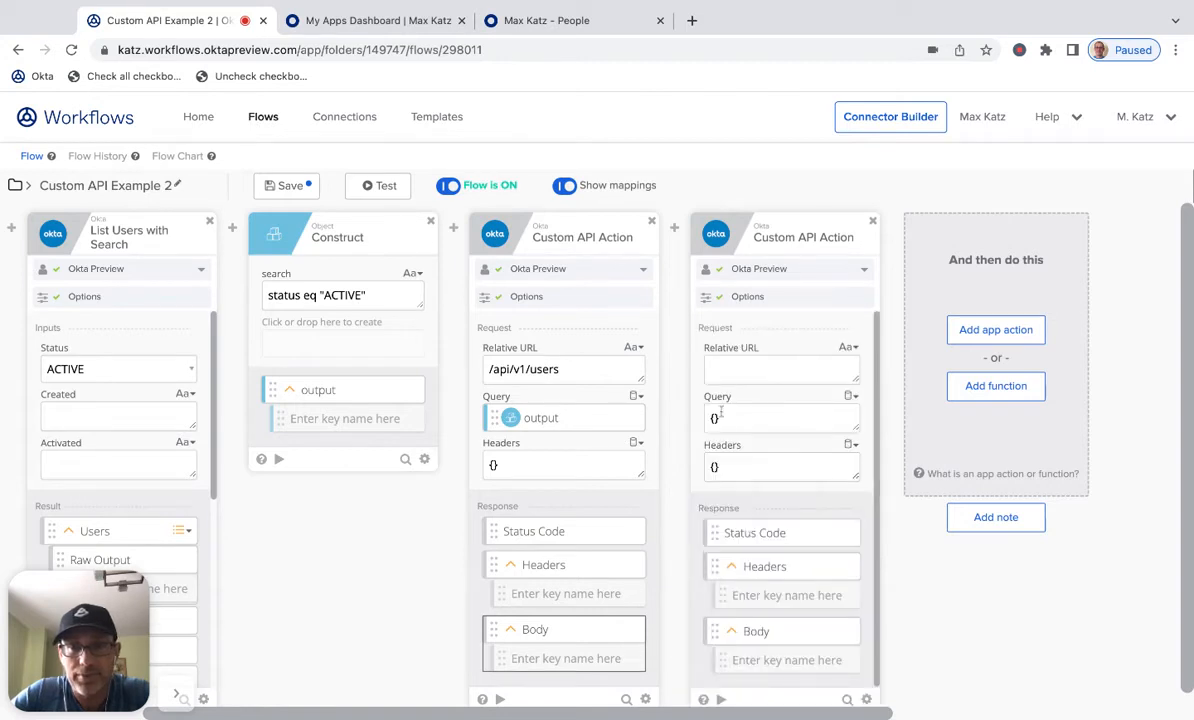
left_click(779, 373)
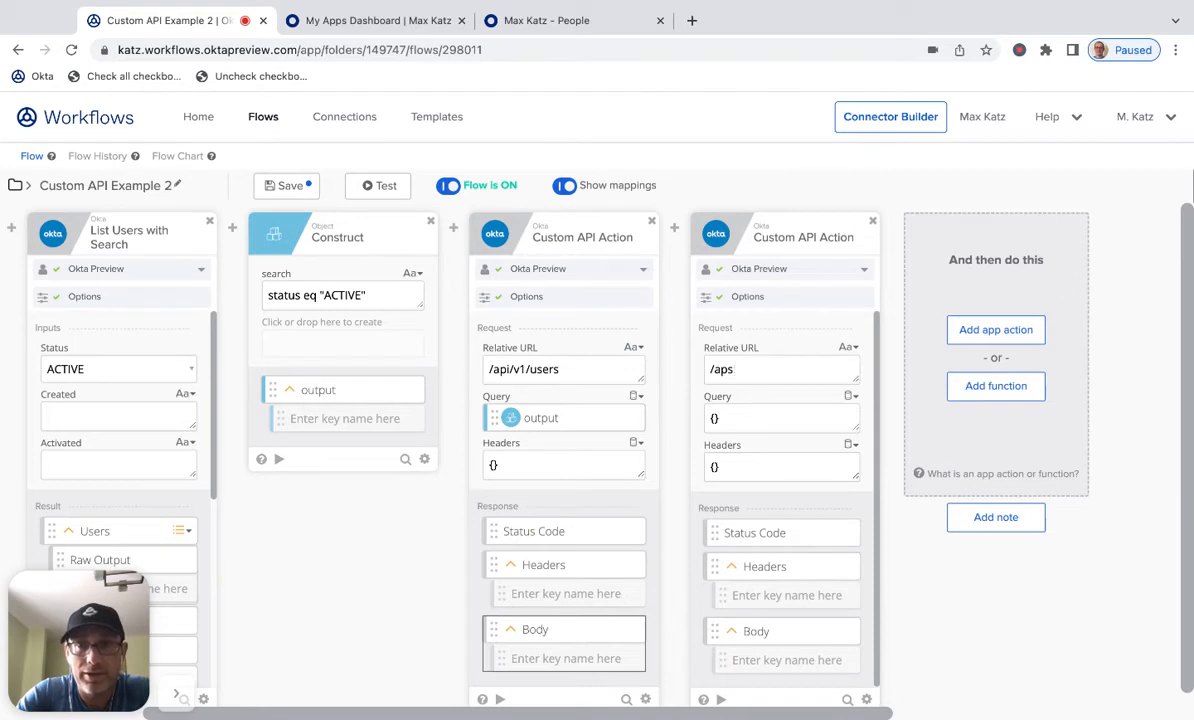
type("/api/v1/app")
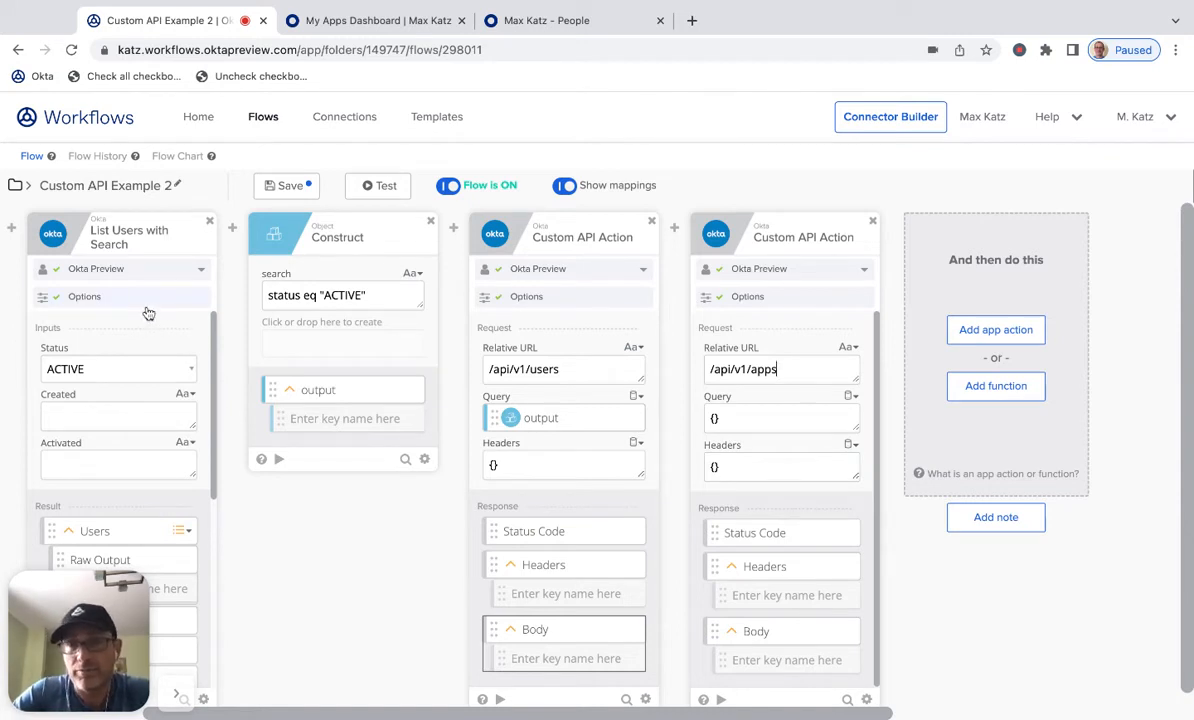
- Test the new Custom API Action card, inspect its response body in the details viewer, and close the dialogs
scroll(818, 341, "down", 1)
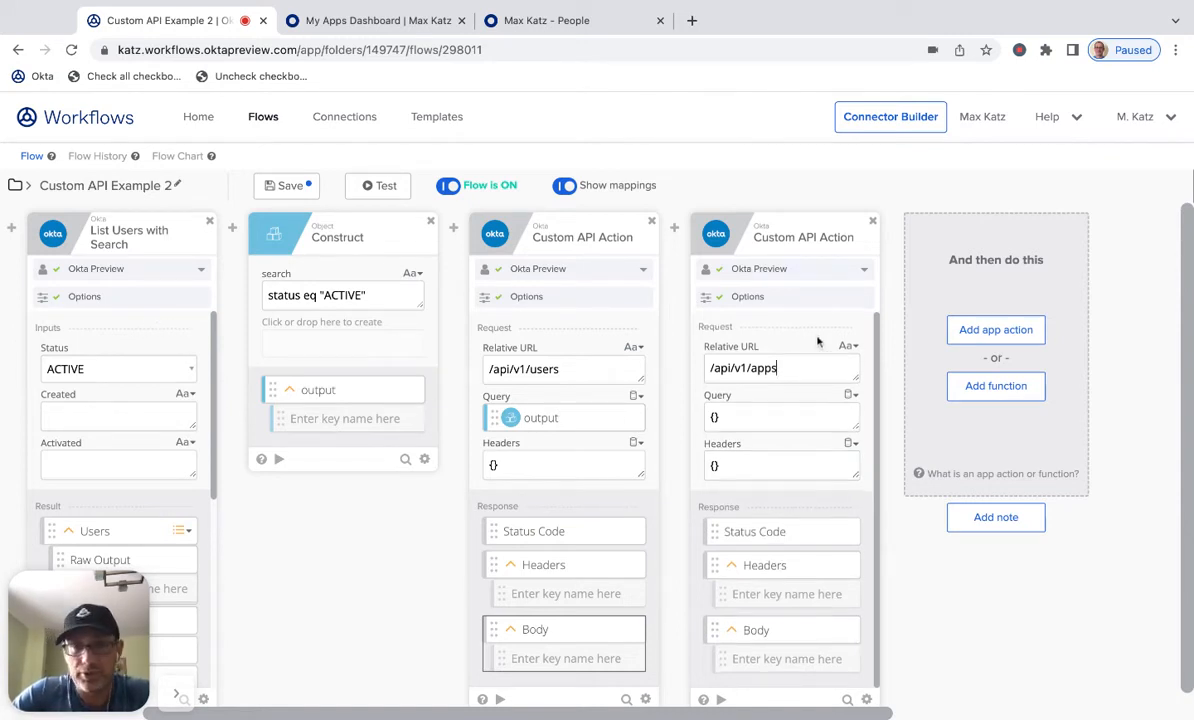
scroll(868, 460, "down", 1)
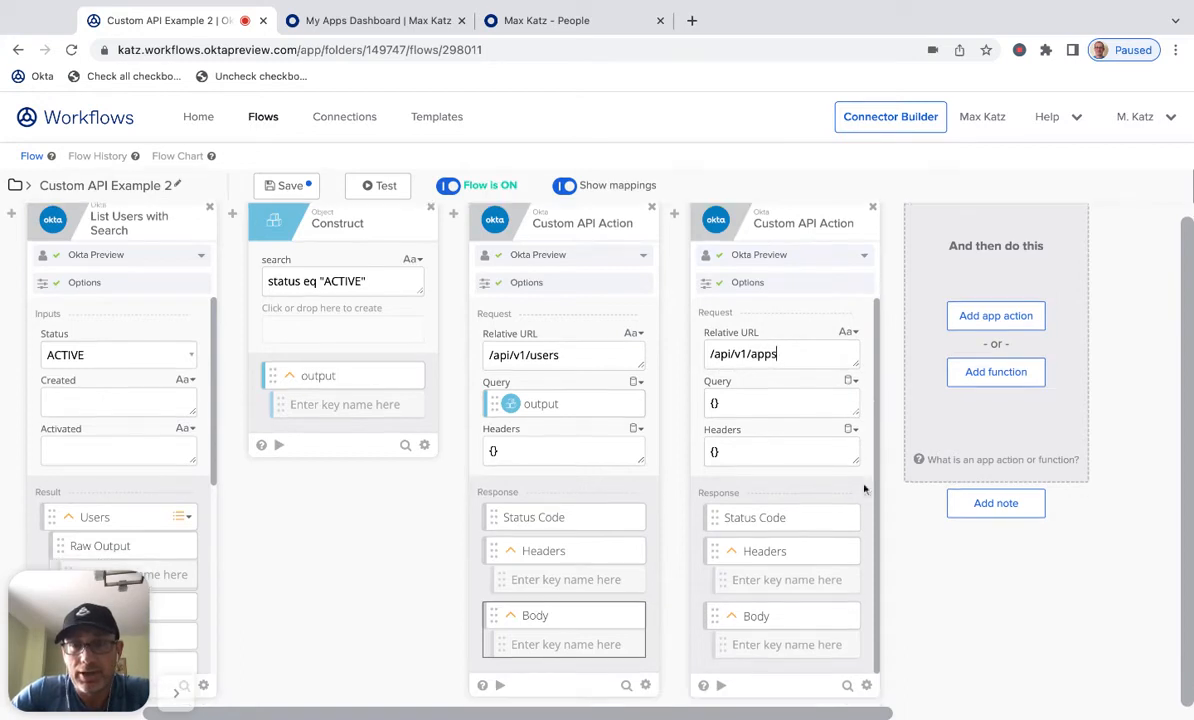
left_click(721, 686)
left_click(455, 642)
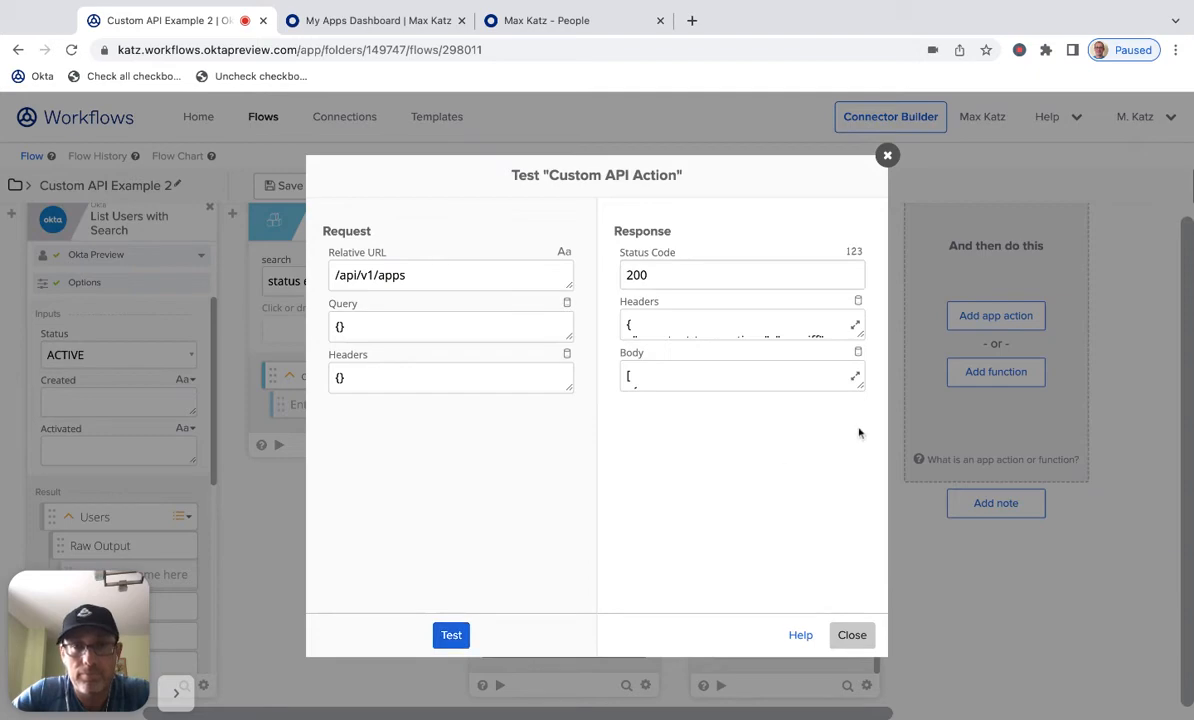
left_click(856, 378)
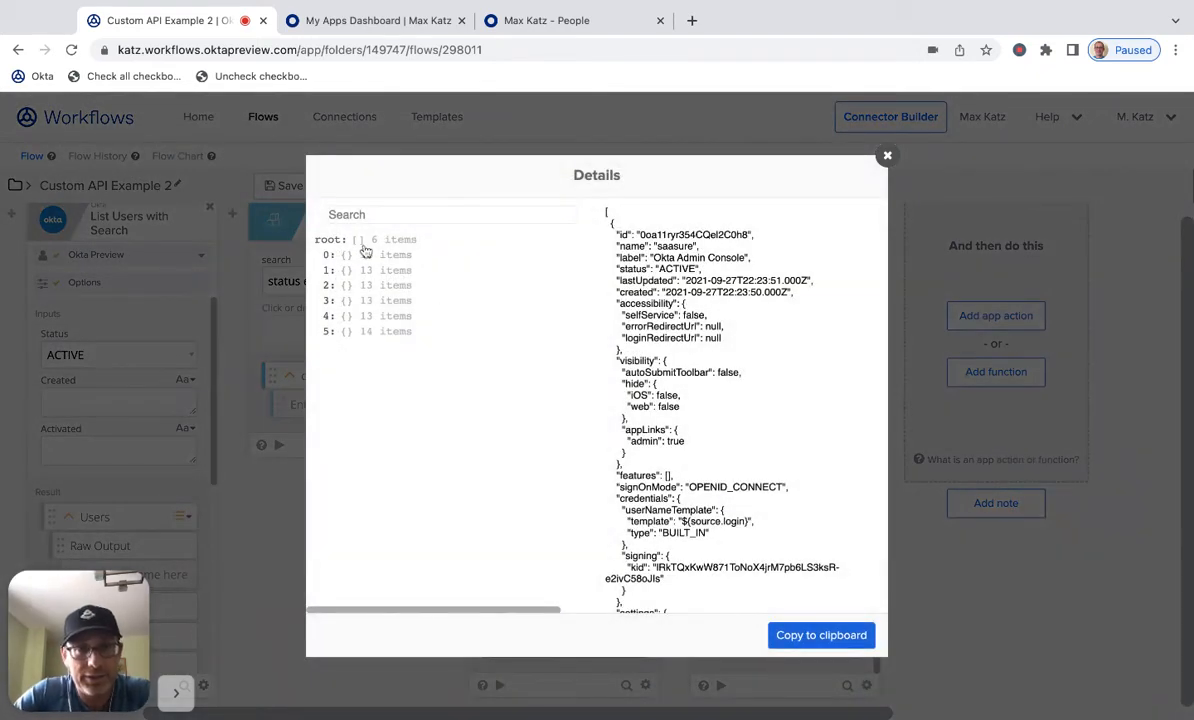
scroll(815, 427, "down", 6)
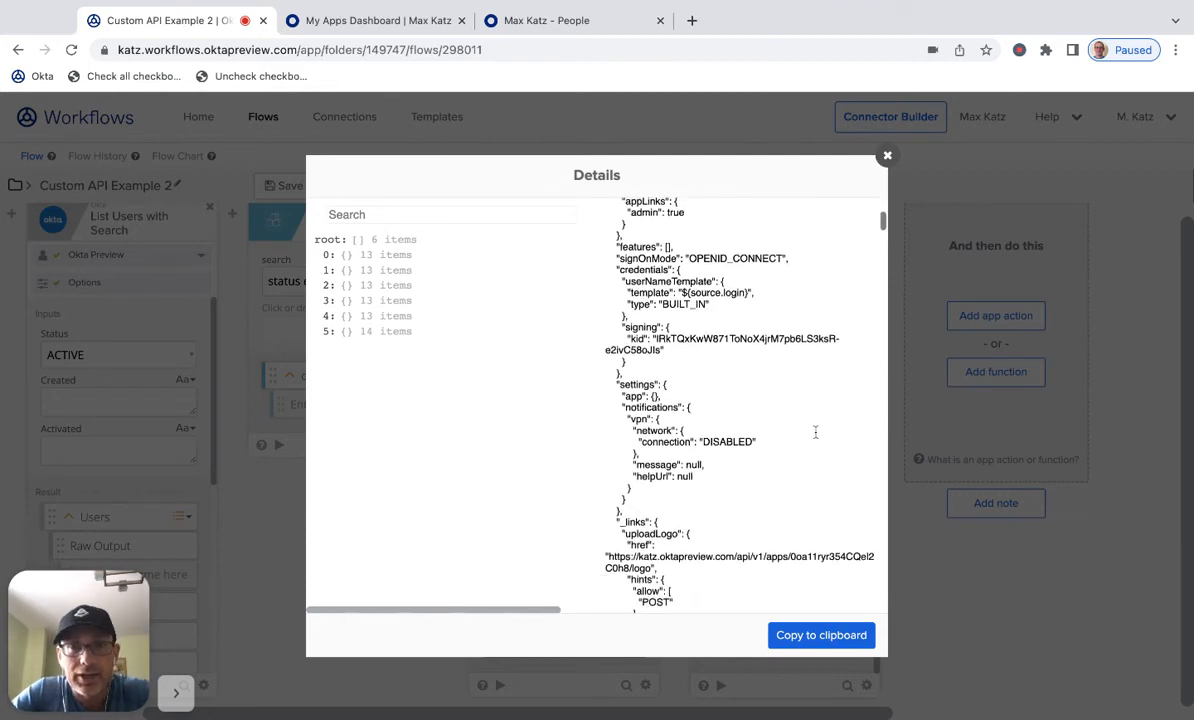
left_click(887, 158)
left_click(851, 635)
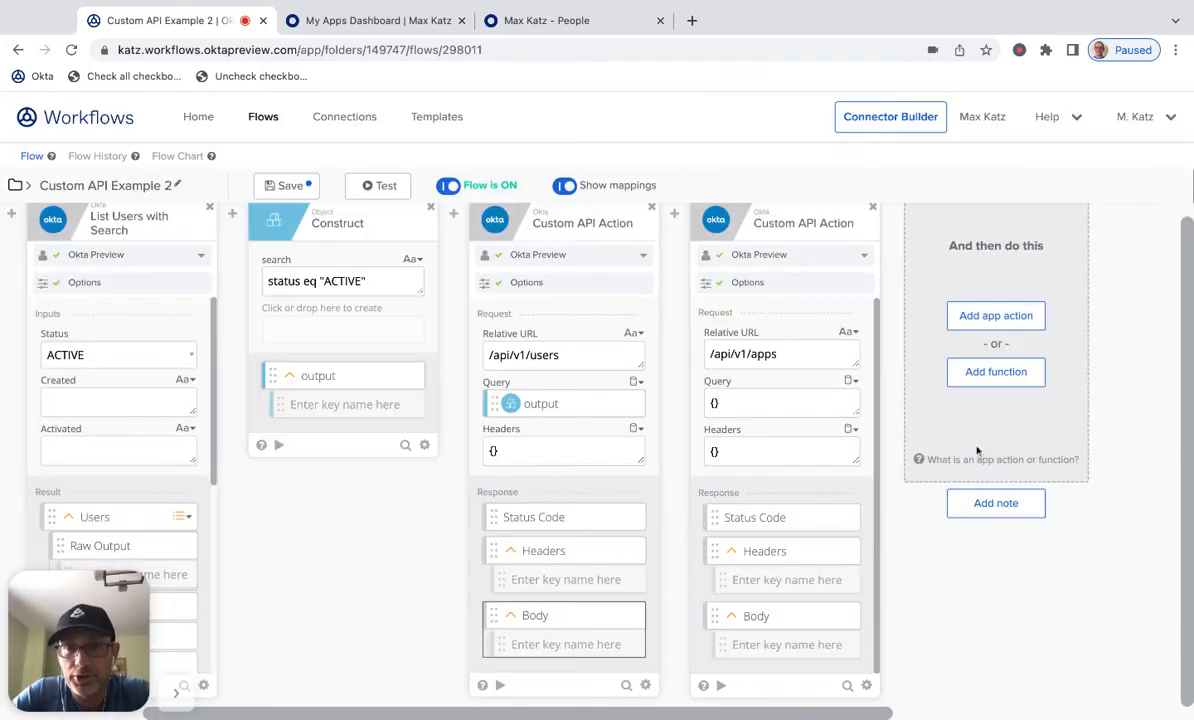
- Add a List Pluck function, map the apps card's Body into its list, and set the key to label
left_click(980, 375)
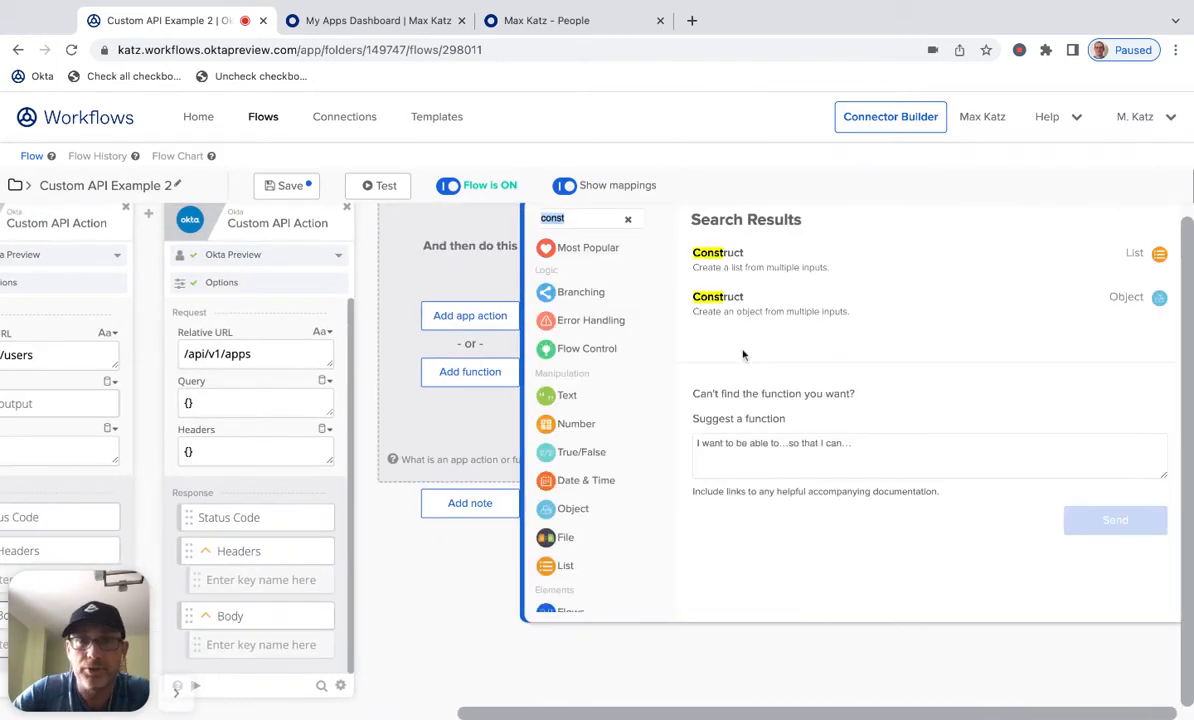
type("Pluck")
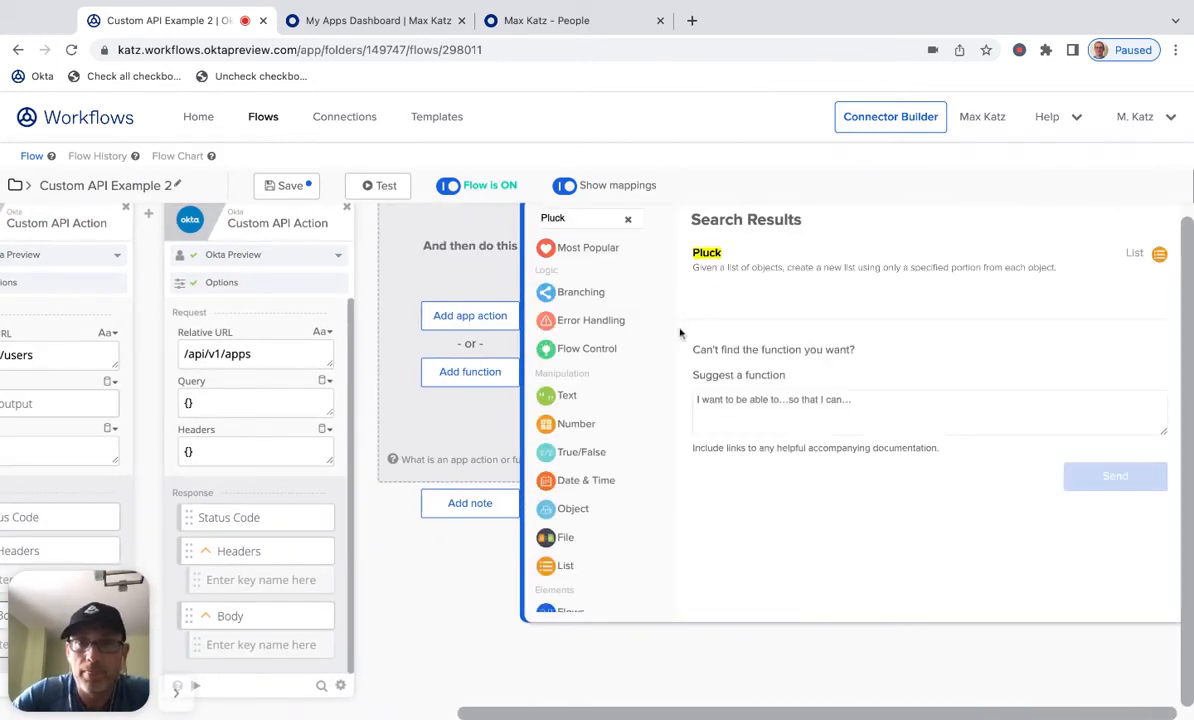
left_click(770, 260)
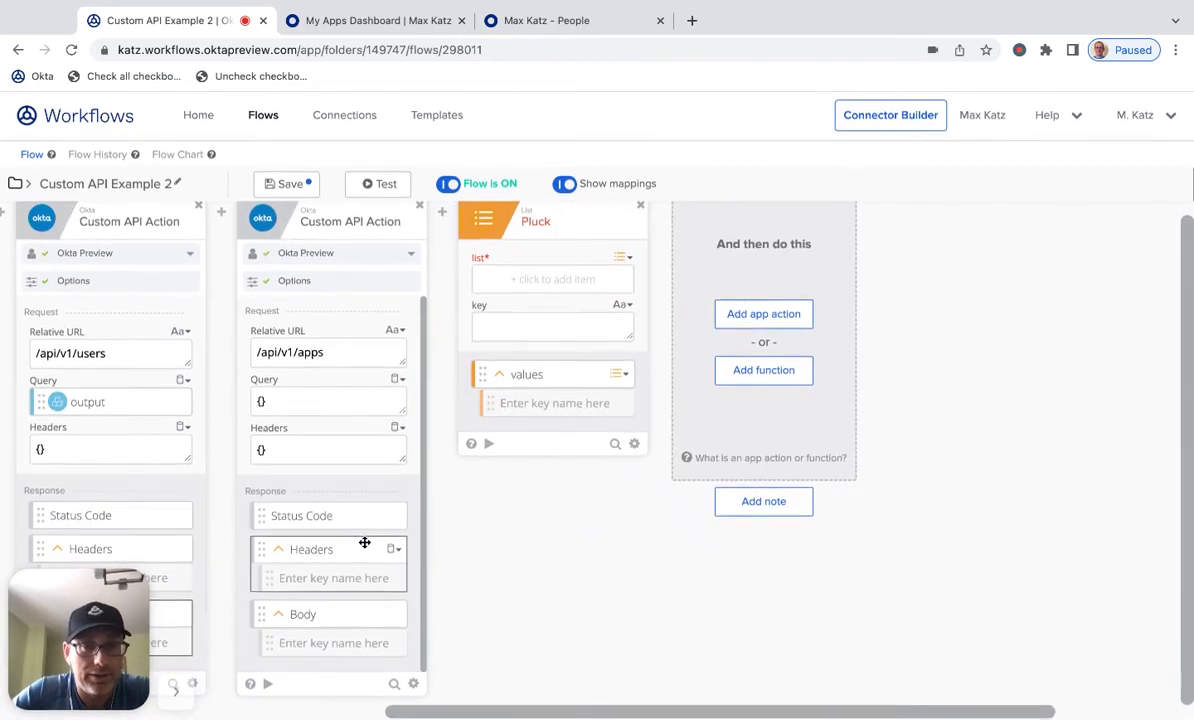
left_click_drag(357, 624, 528, 286)
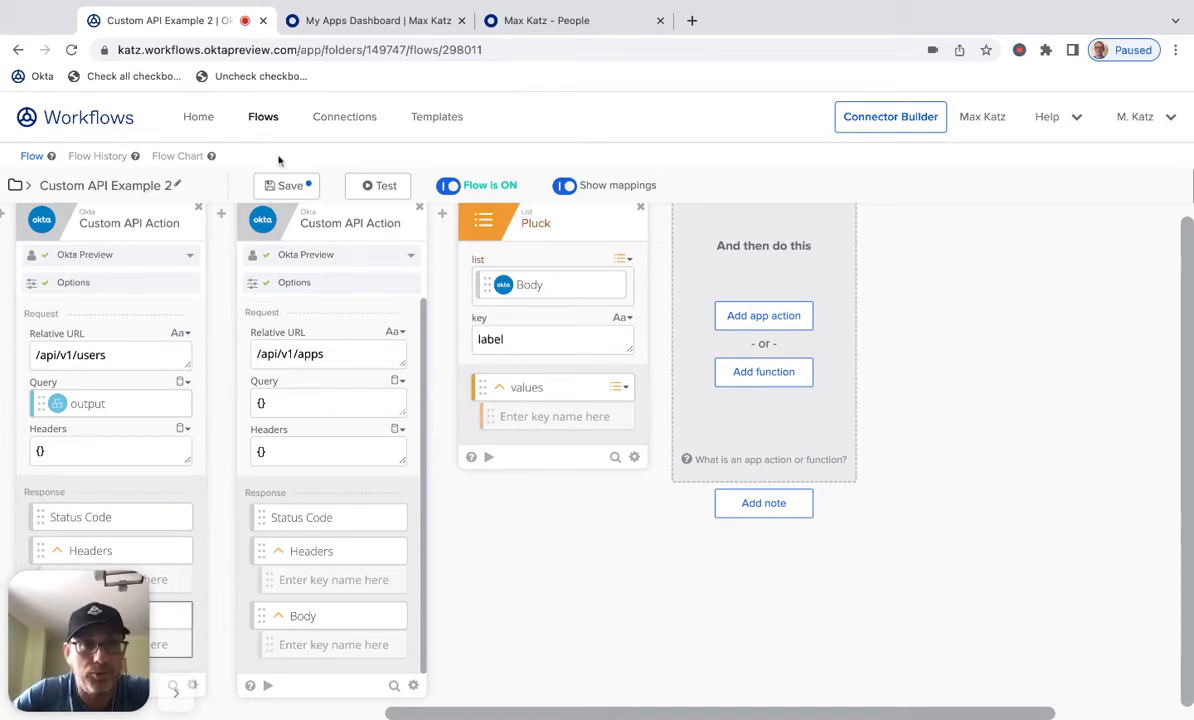
- Save and test the flow, examine the Pluck card's values in the execution history, and return to the flow editor
left_click(288, 185)
left_click(382, 186)
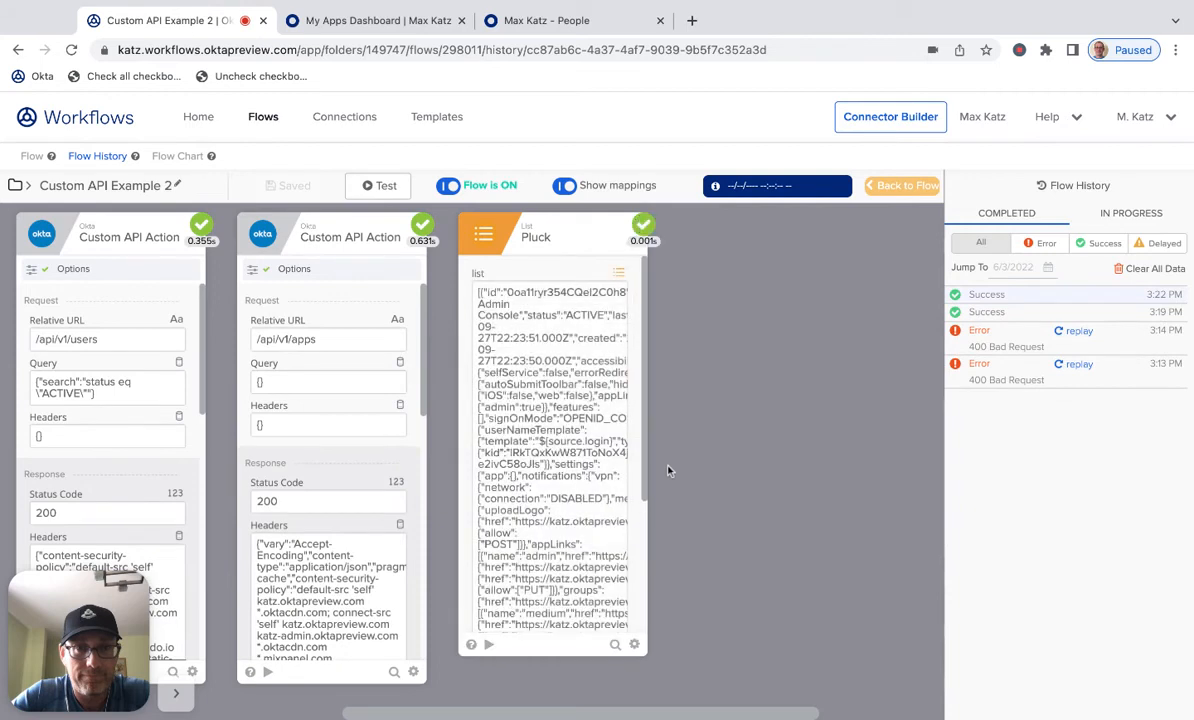
scroll(645, 433, "down", 5)
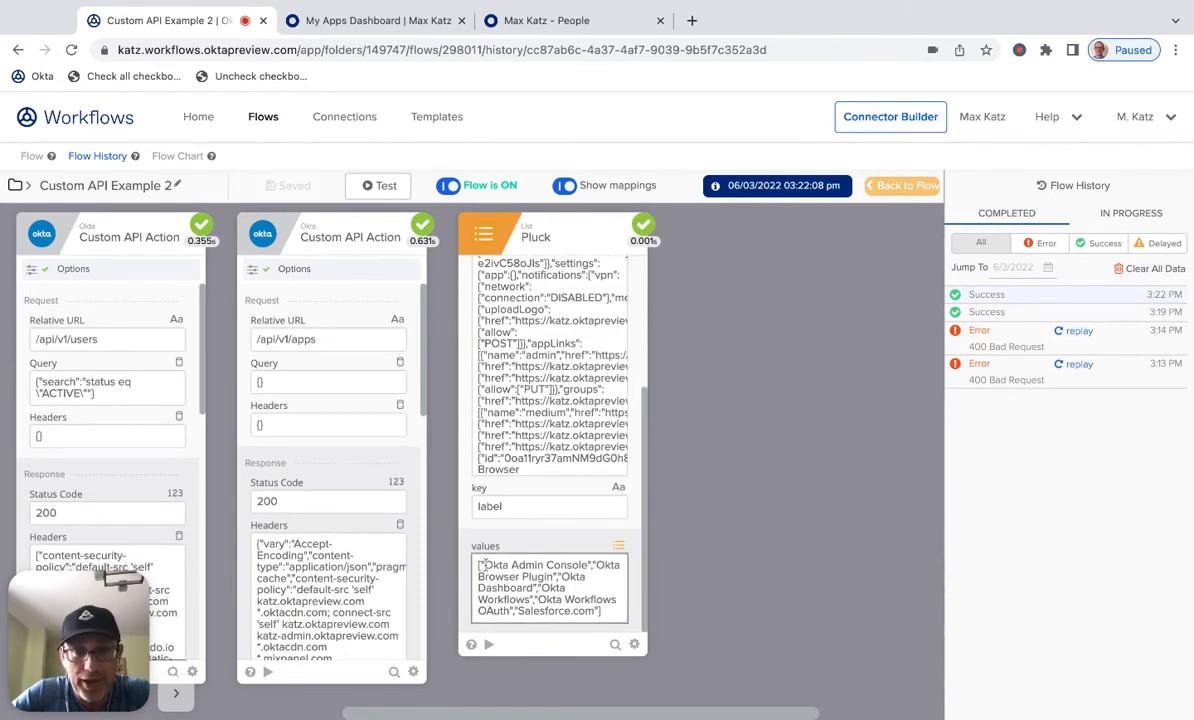
left_click_drag(485, 565, 587, 566)
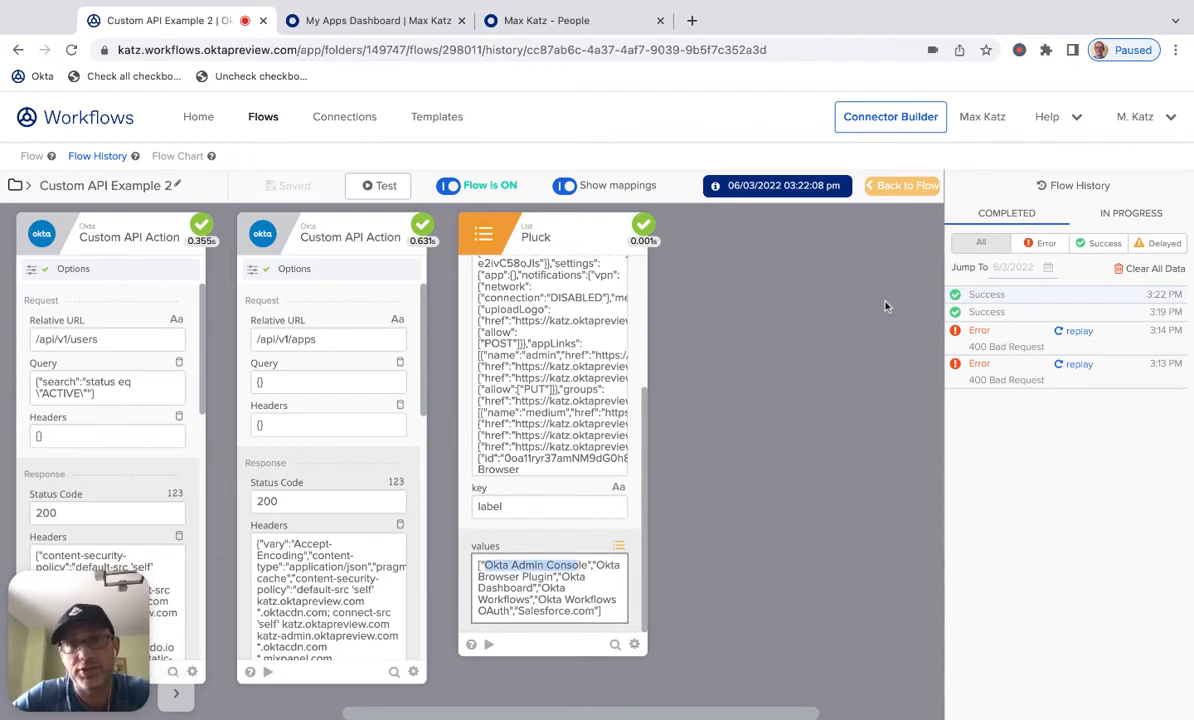
left_click(904, 186)
- Browse the API Connector (HTTP) function category without adding a card
scroll(590, 590, "left", 6)
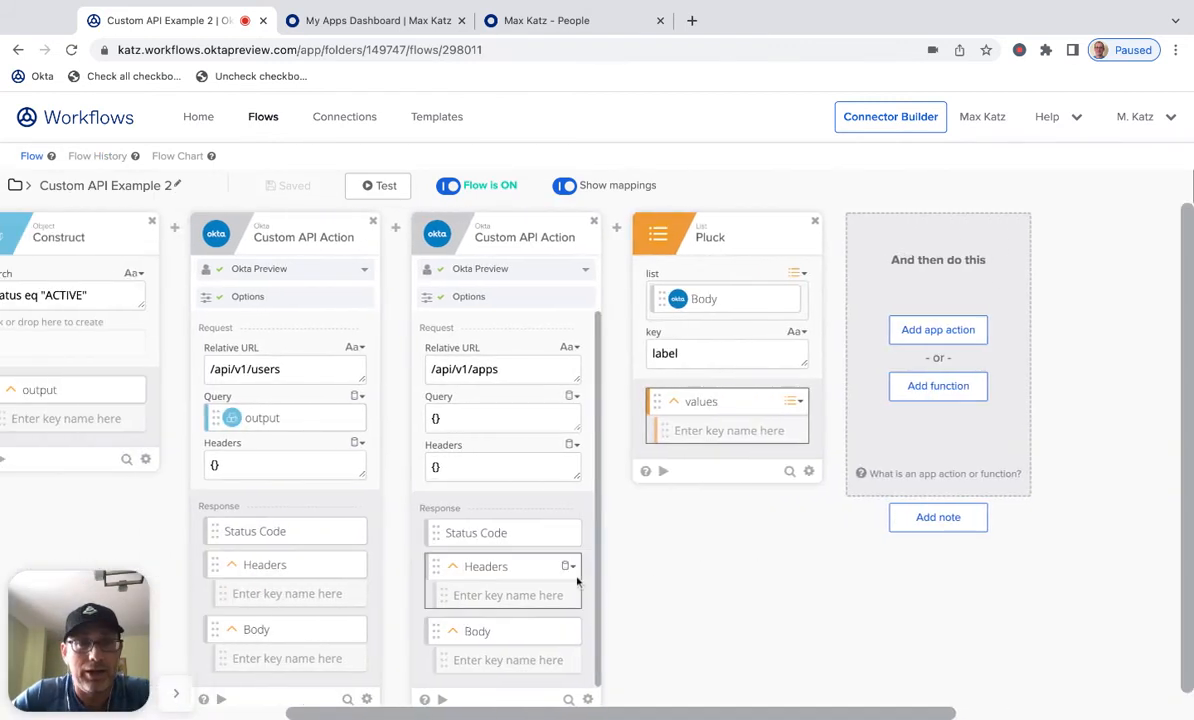
scroll(577, 583, "left", 5)
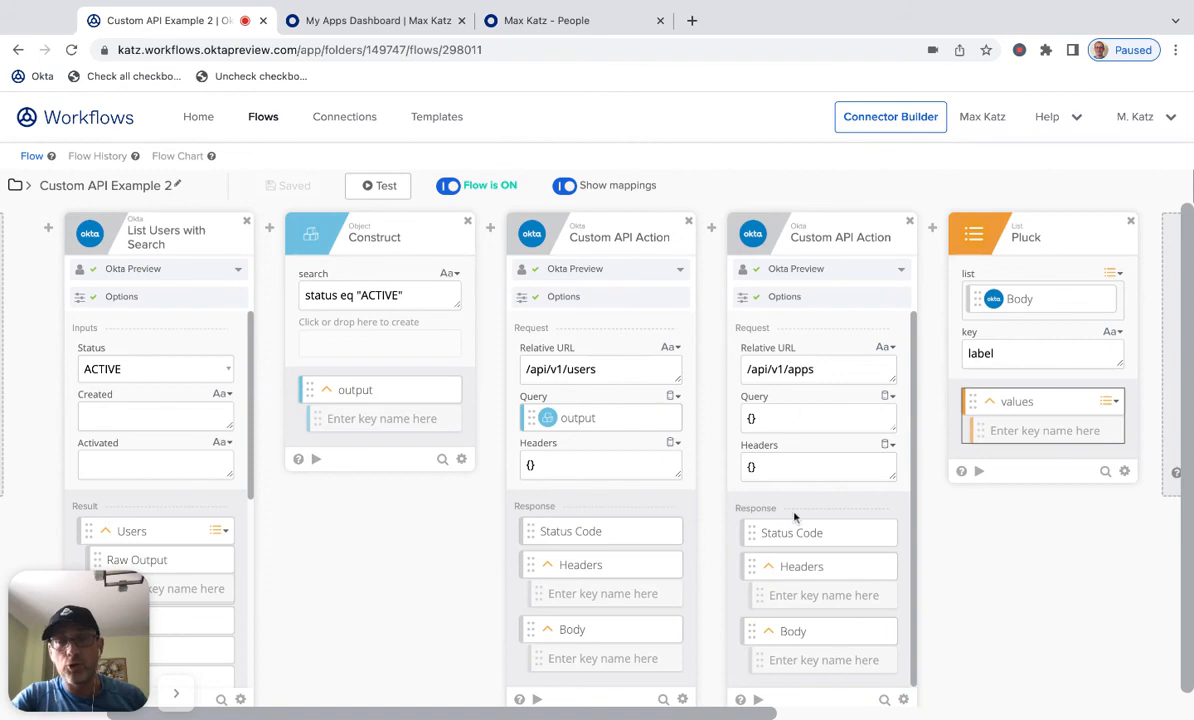
scroll(794, 517, "right", 4)
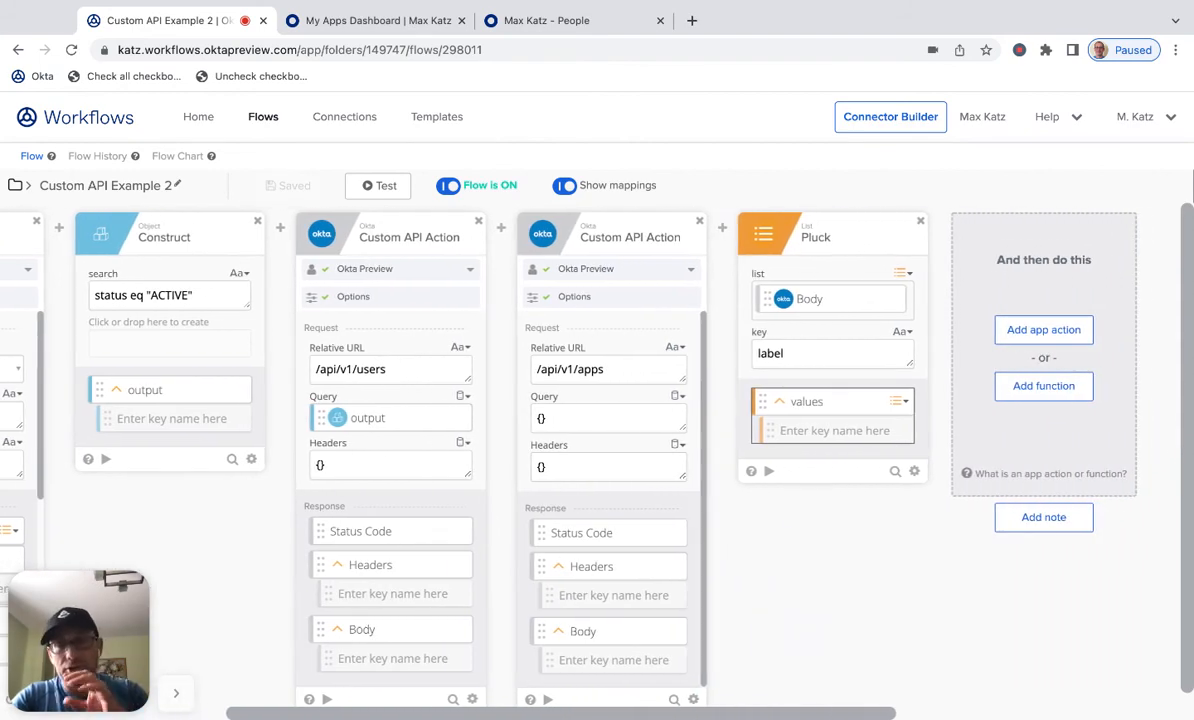
left_click(1044, 386)
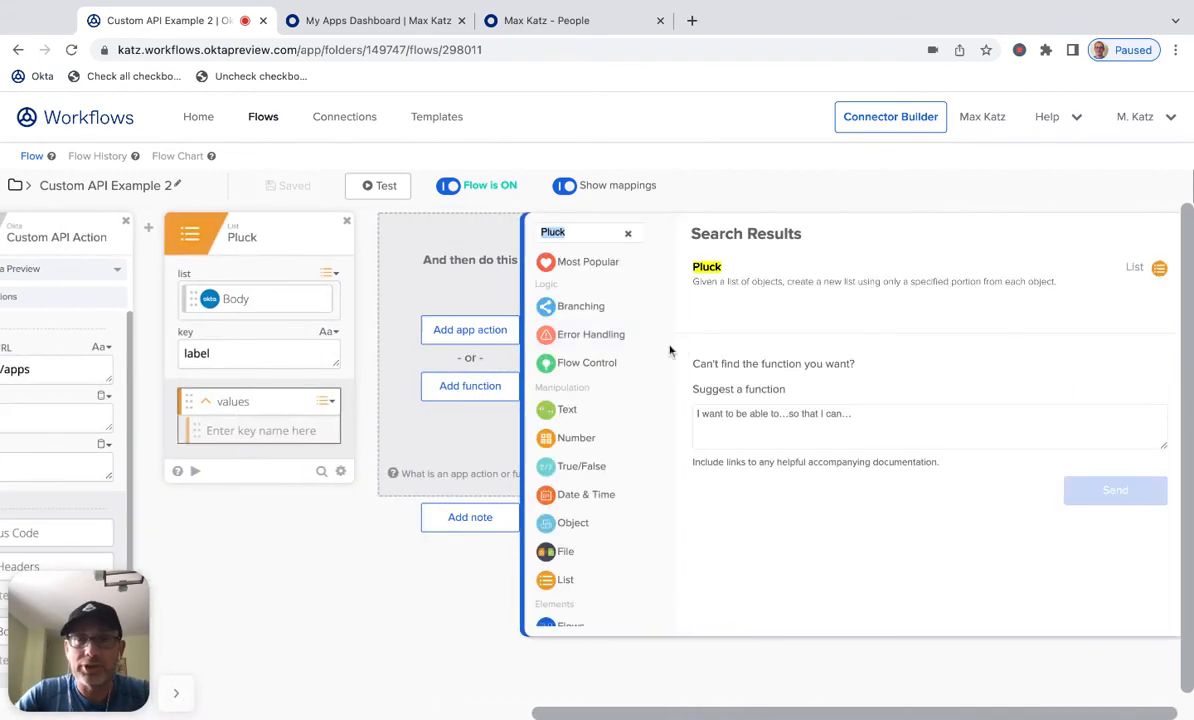
scroll(652, 342, "down", 3)
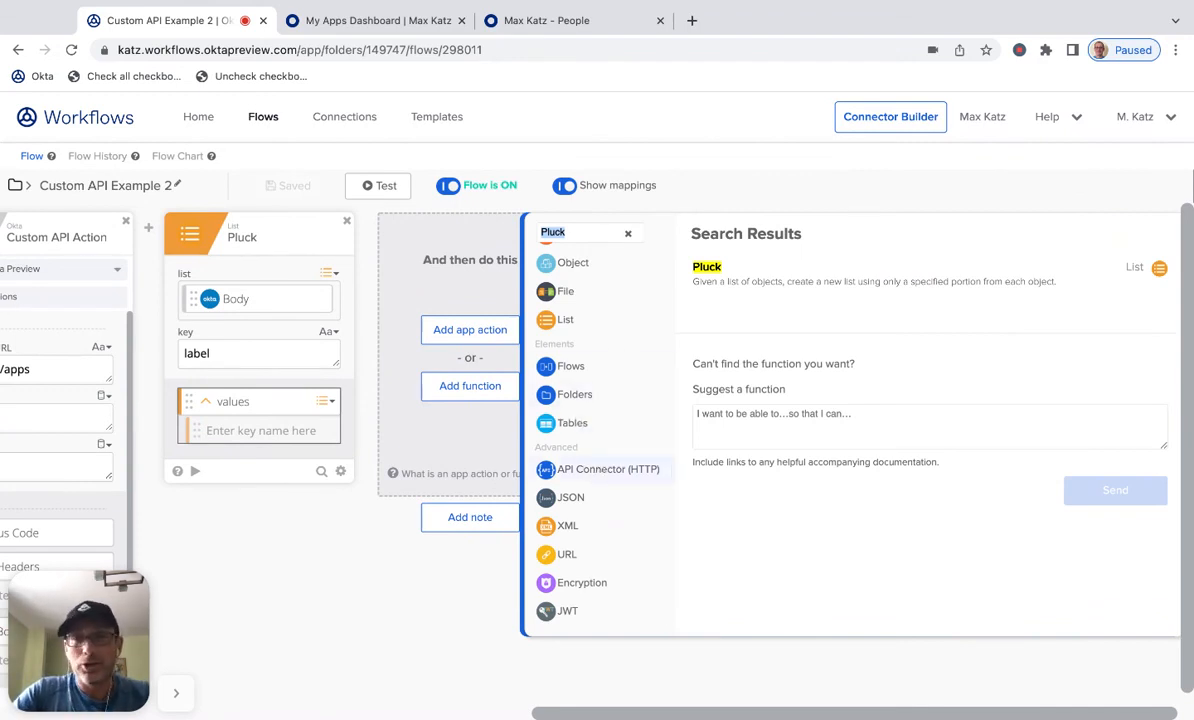
left_click(572, 466)
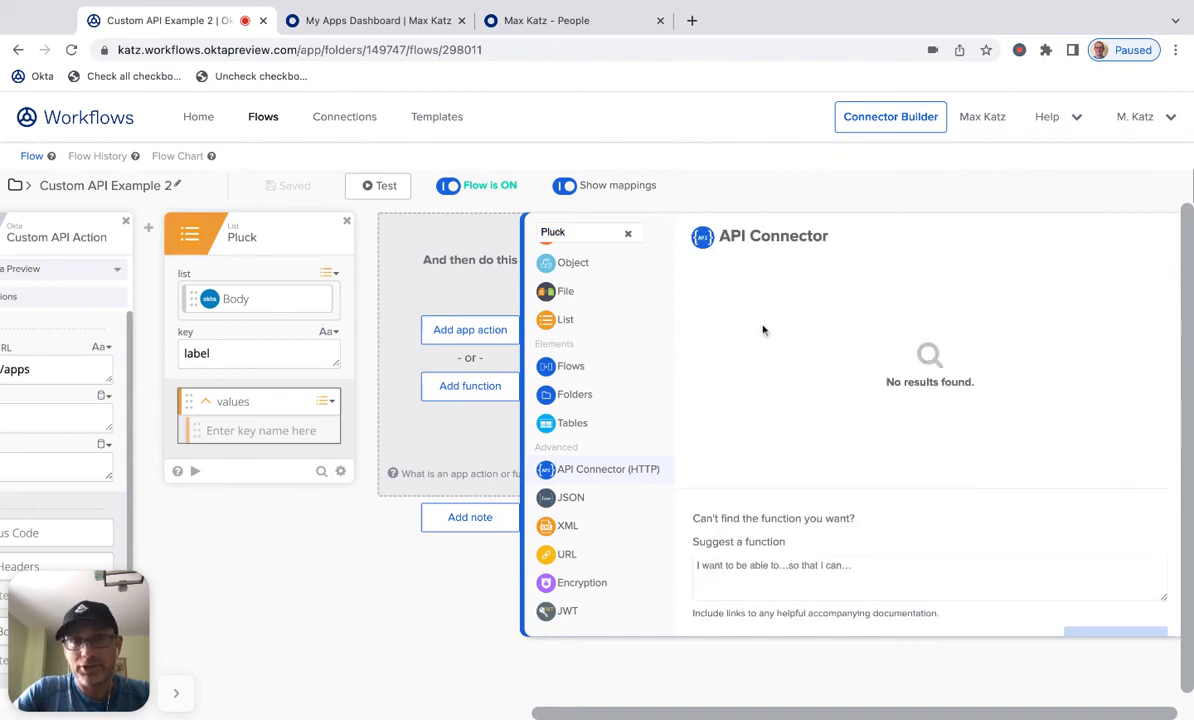
left_click(590, 235)
key("BackSpace")
key("BackSpace")
key("BackSpace")
key("BackSpace")
key("BackSpace")
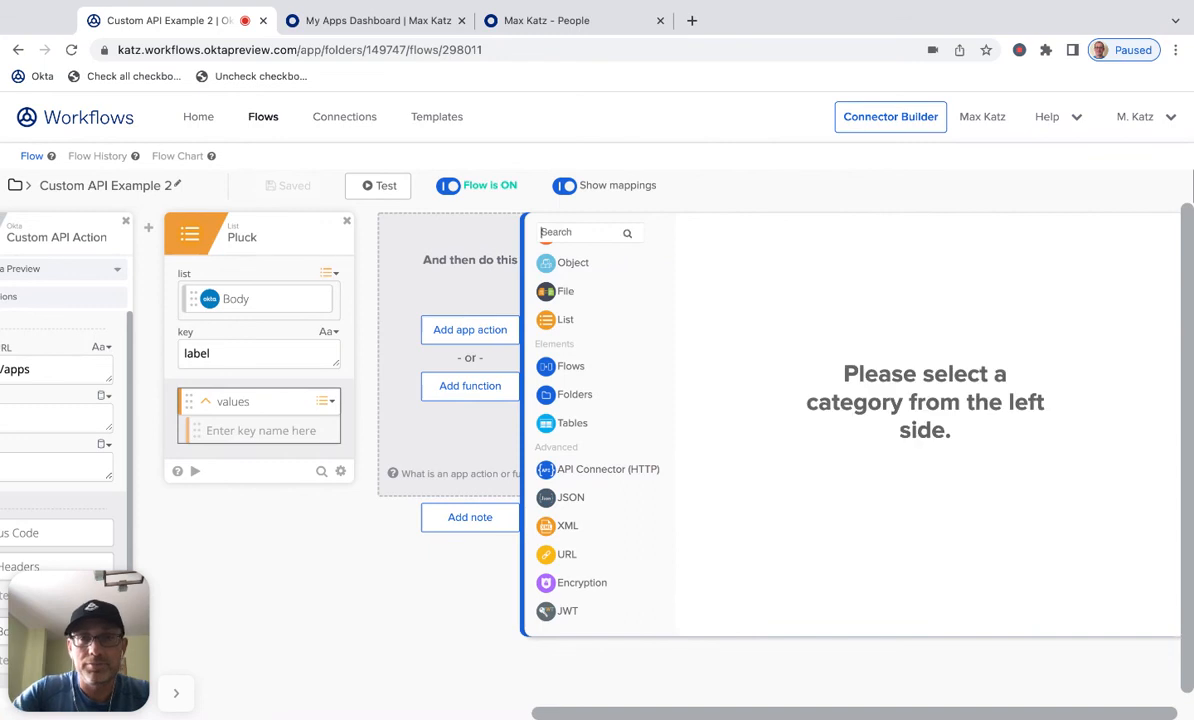
left_click(603, 470)
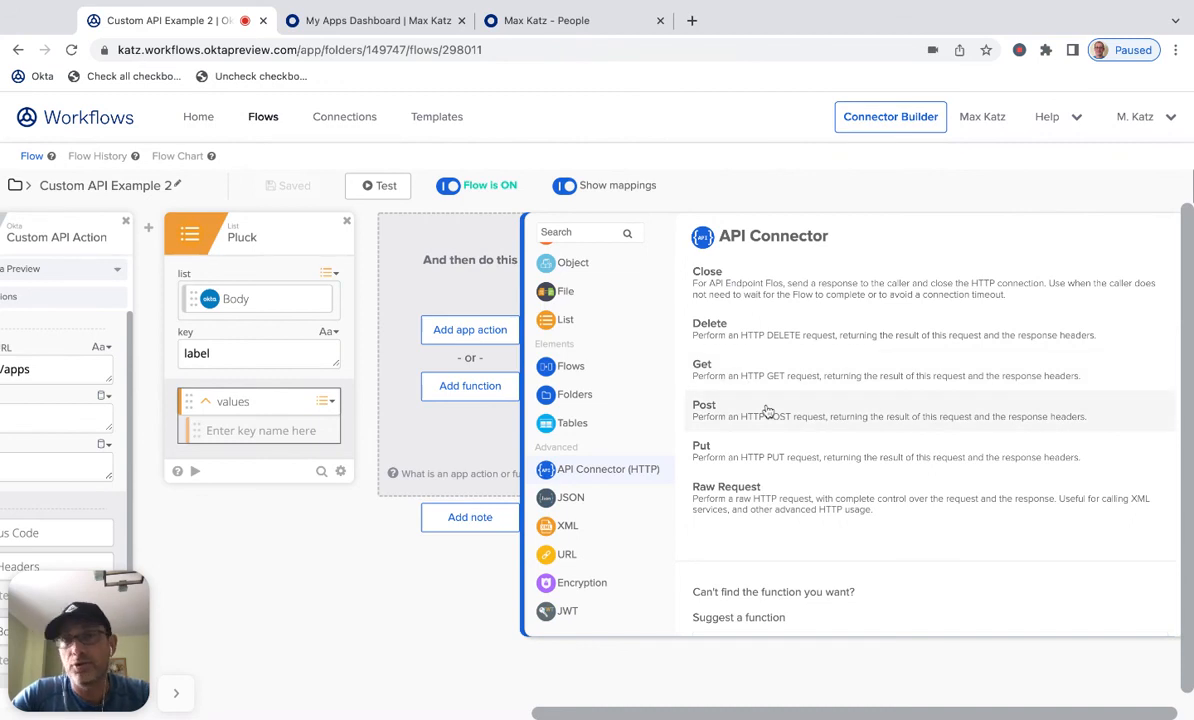
left_click(343, 650)
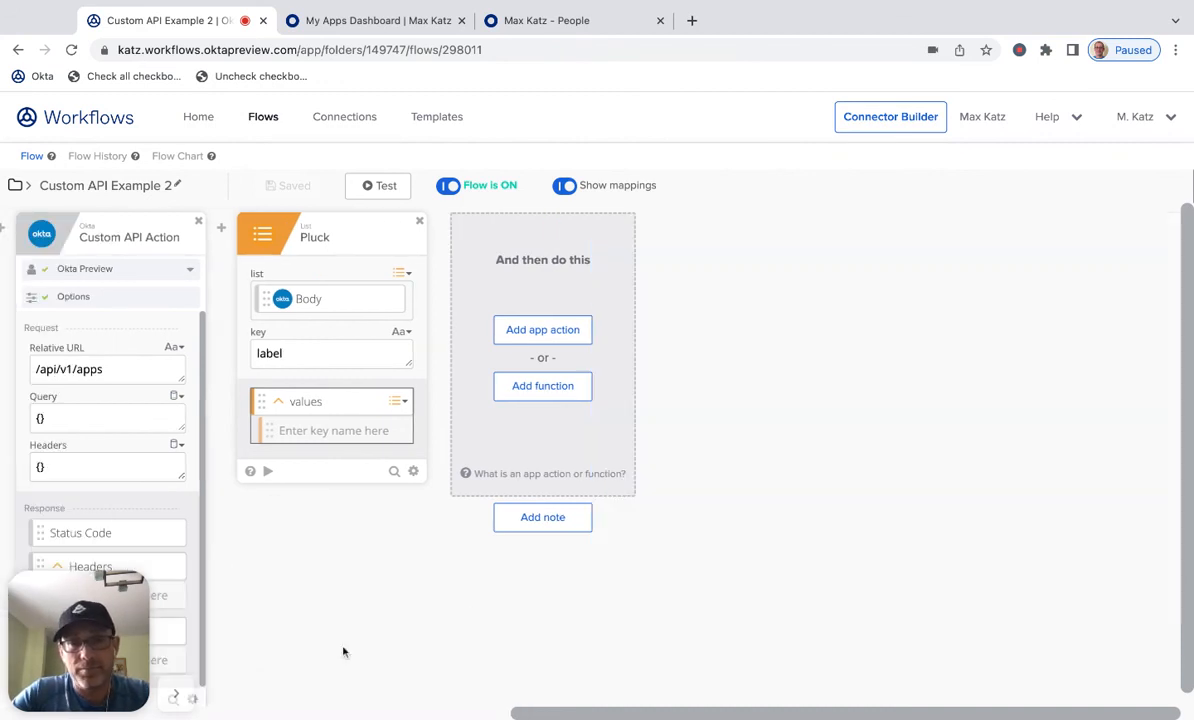
scroll(494, 593, "left", 5)
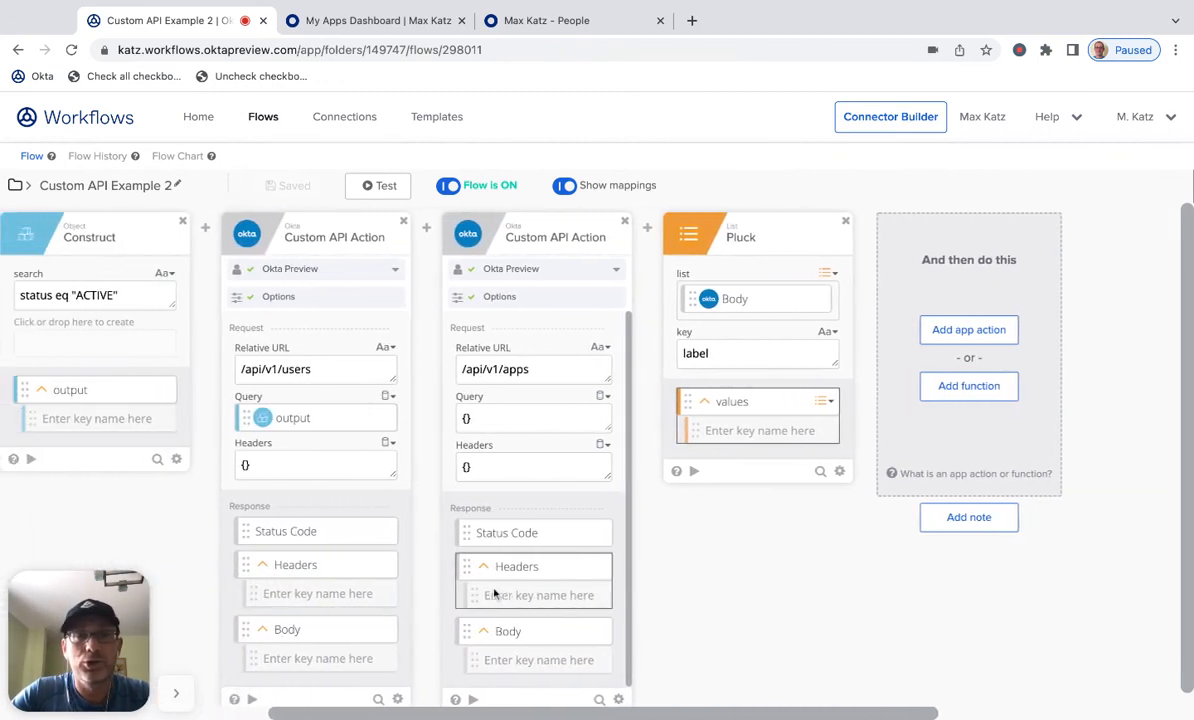
scroll(440, 565, "left", 2)
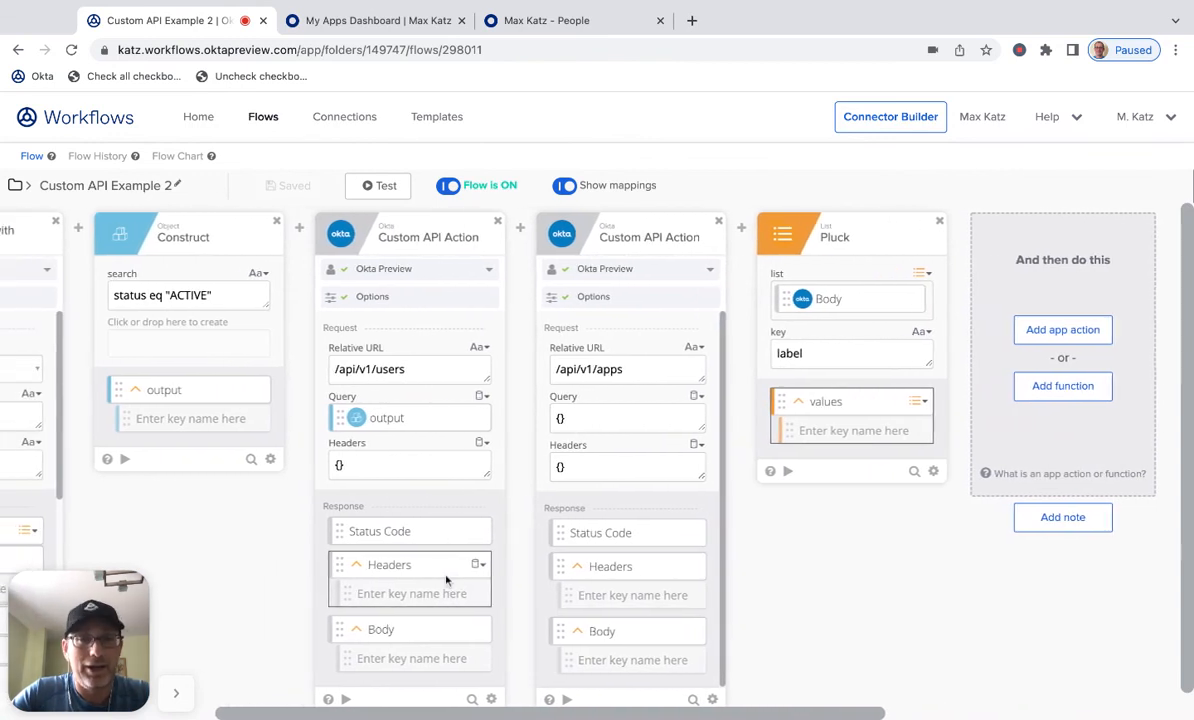
scroll(440, 578, "left", 1)
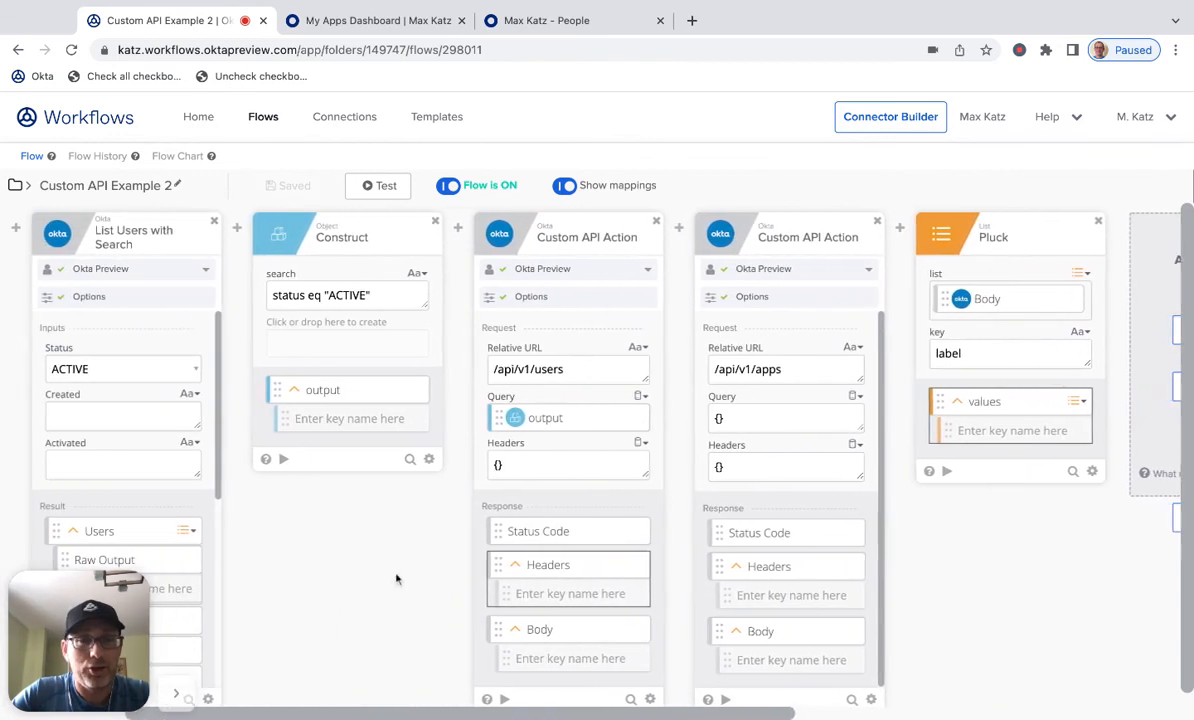
scroll(395, 579, "left", 1)
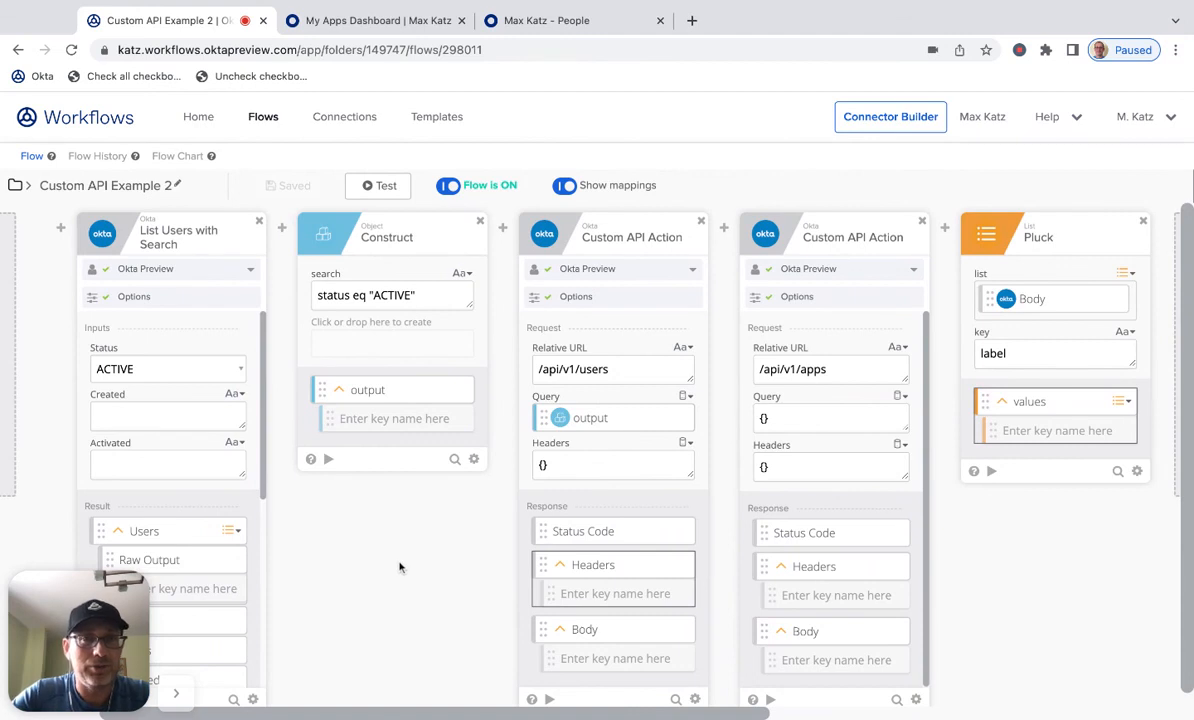